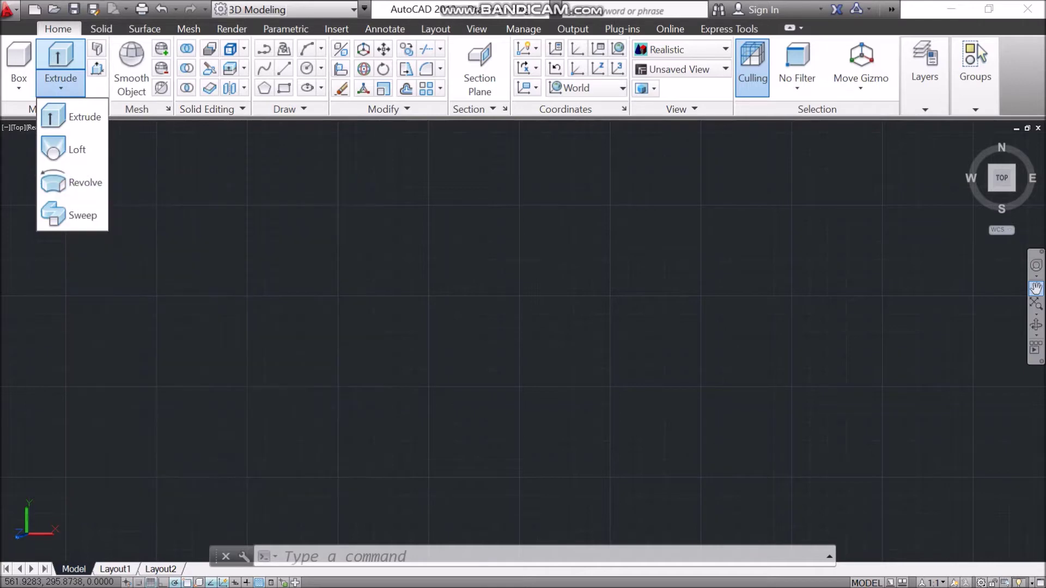
- Draw a horizontal line 200 units long in the empty drawing
click(283, 68)
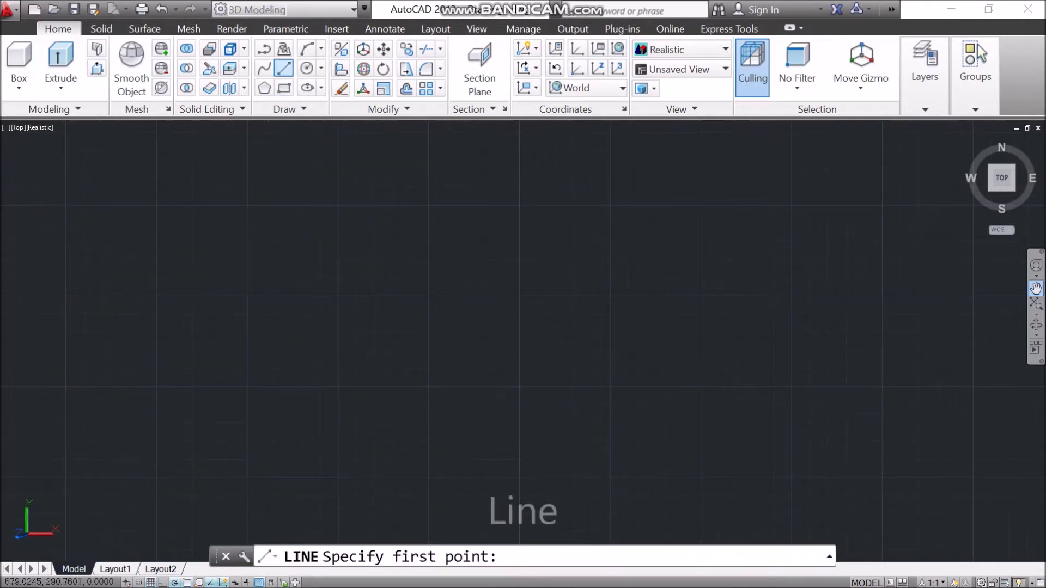
click(283, 68)
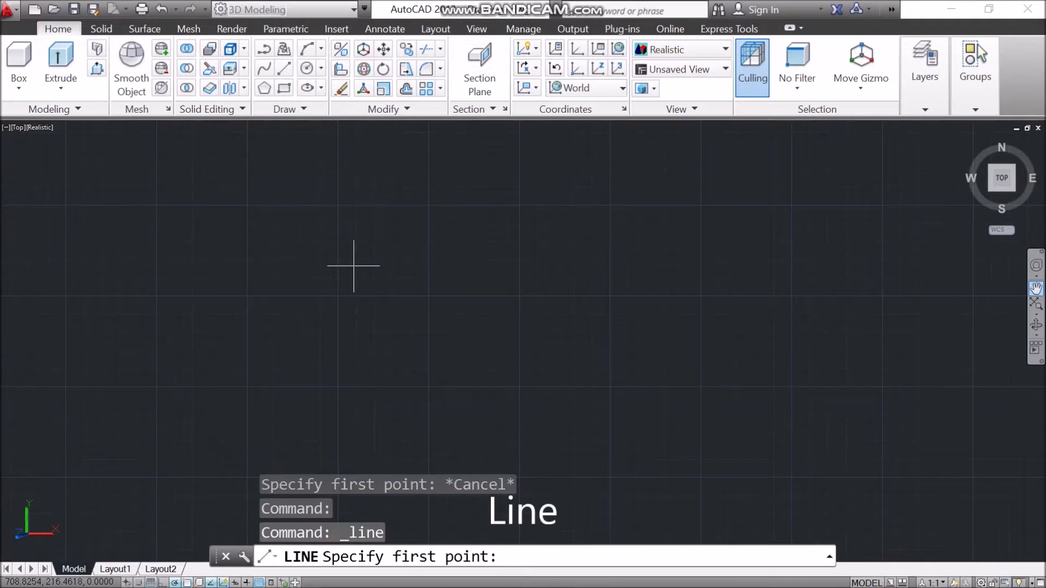
click(338, 386)
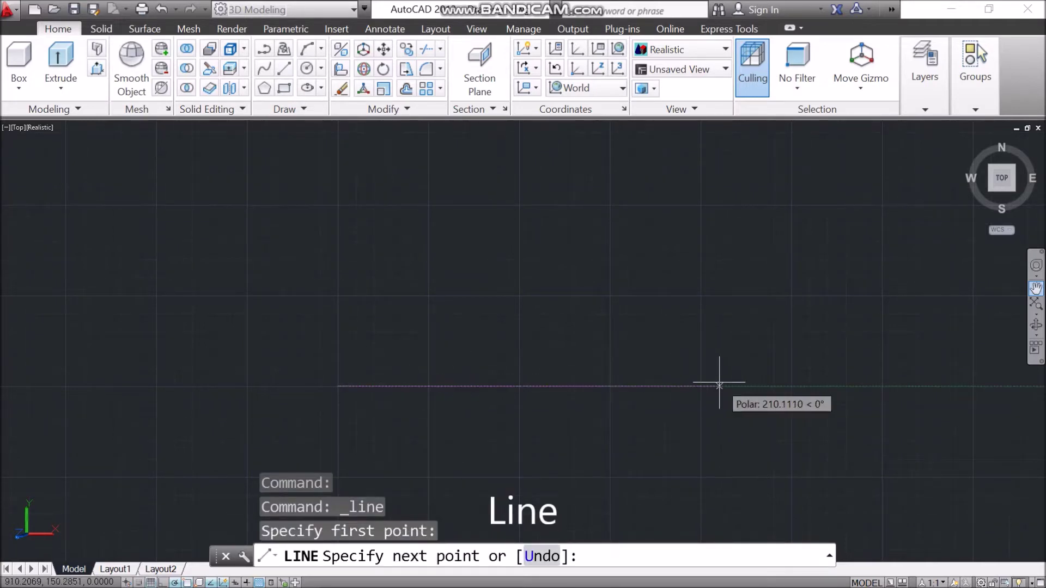
text(200)
key(Return)
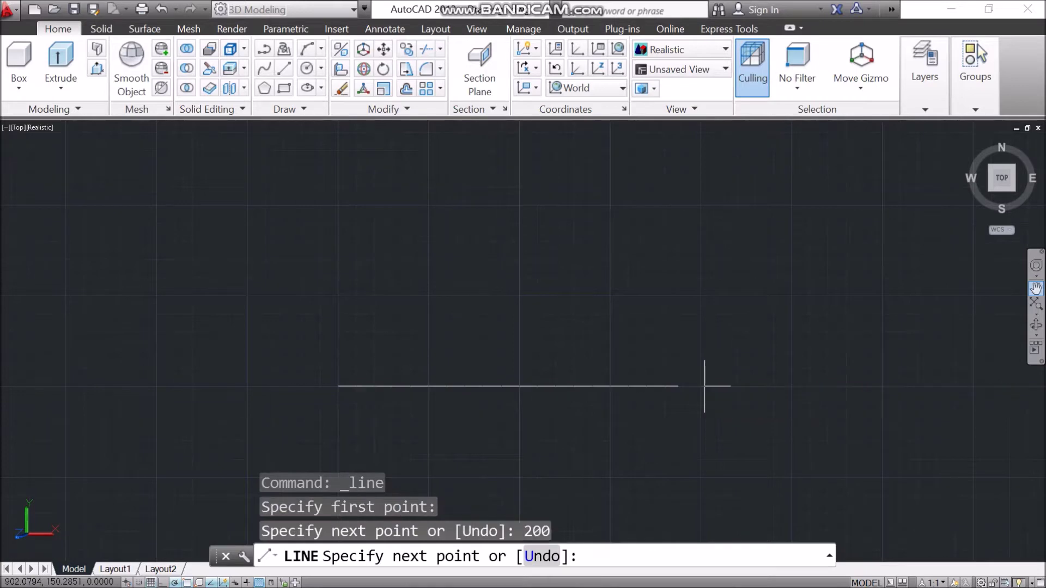
key(Return)
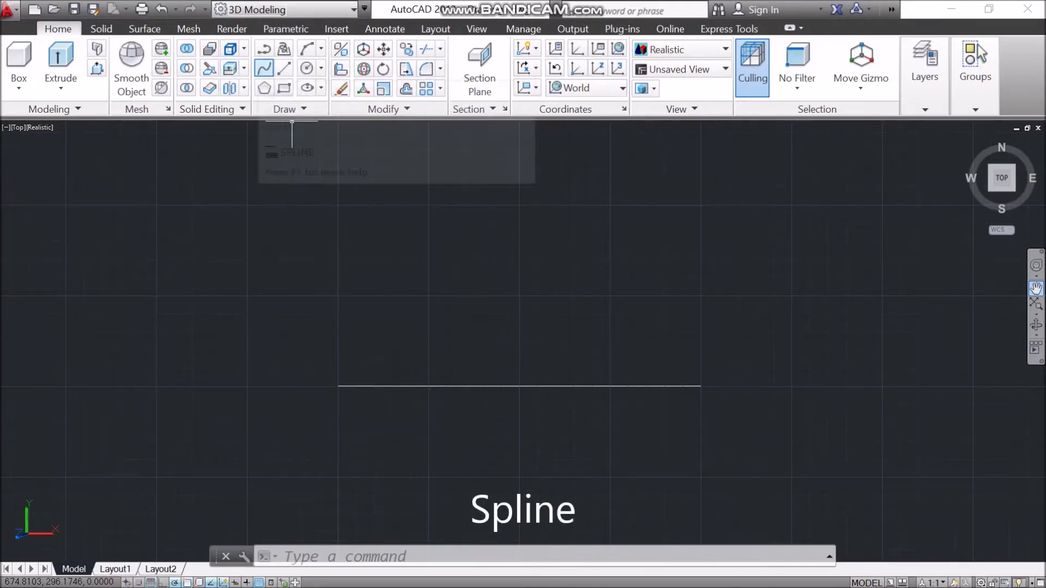
- Draw a wavy spline above the line, from its left endpoint through three peaks and two valleys to its right endpoint
click(264, 68)
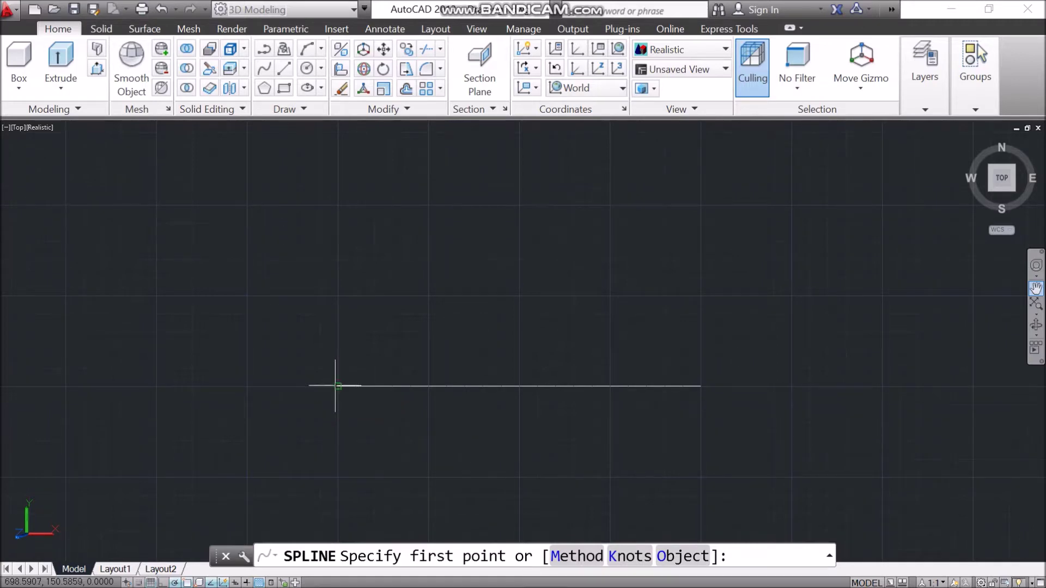
click(338, 387)
click(391, 274)
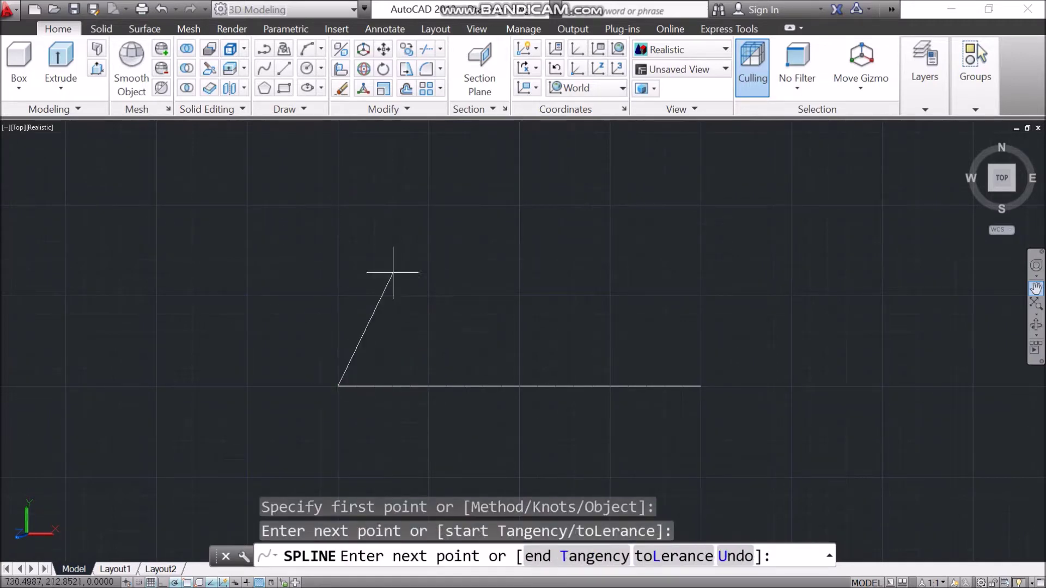
click(450, 327)
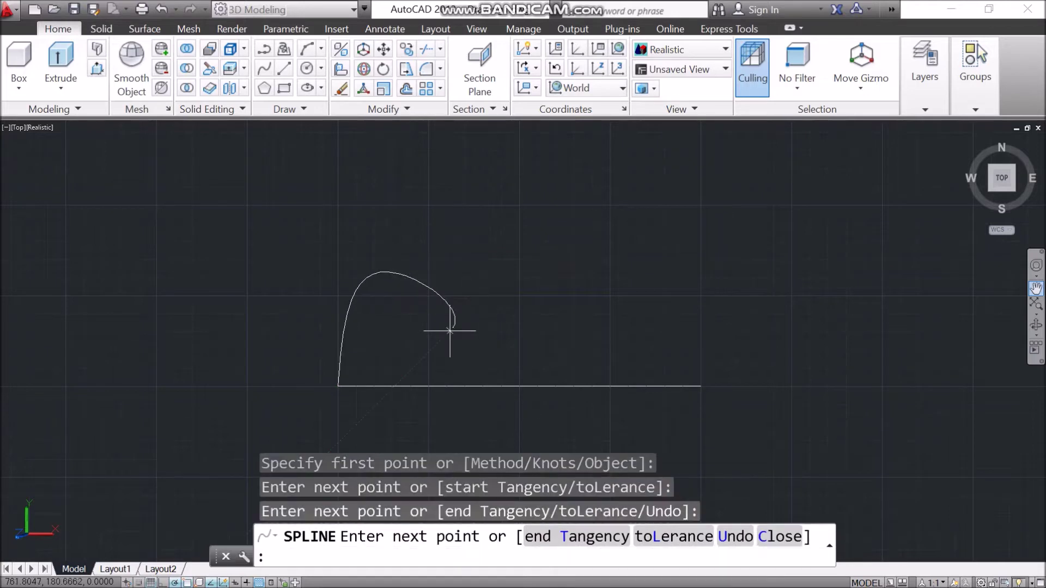
click(539, 278)
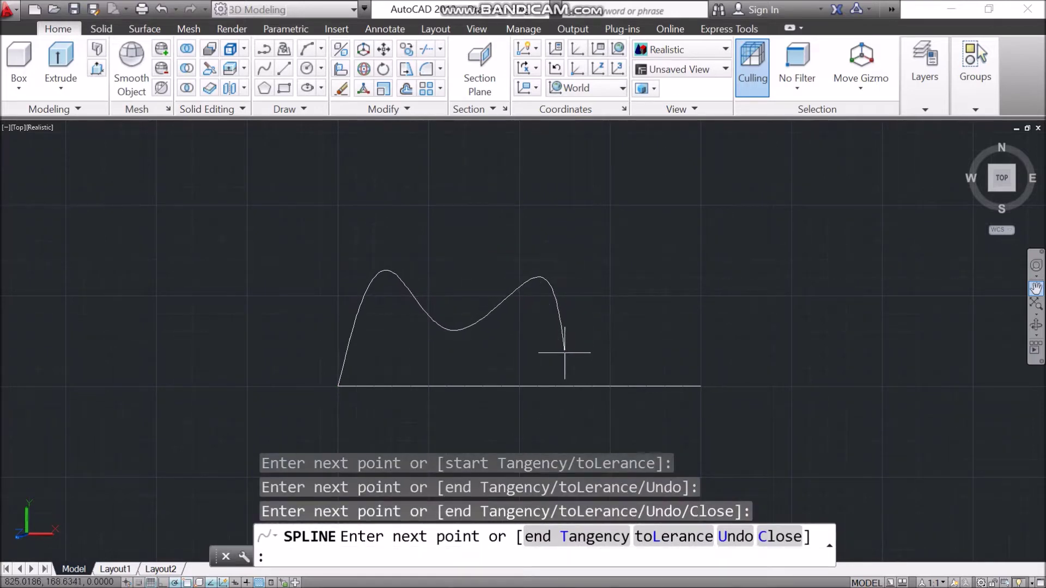
click(566, 353)
click(652, 267)
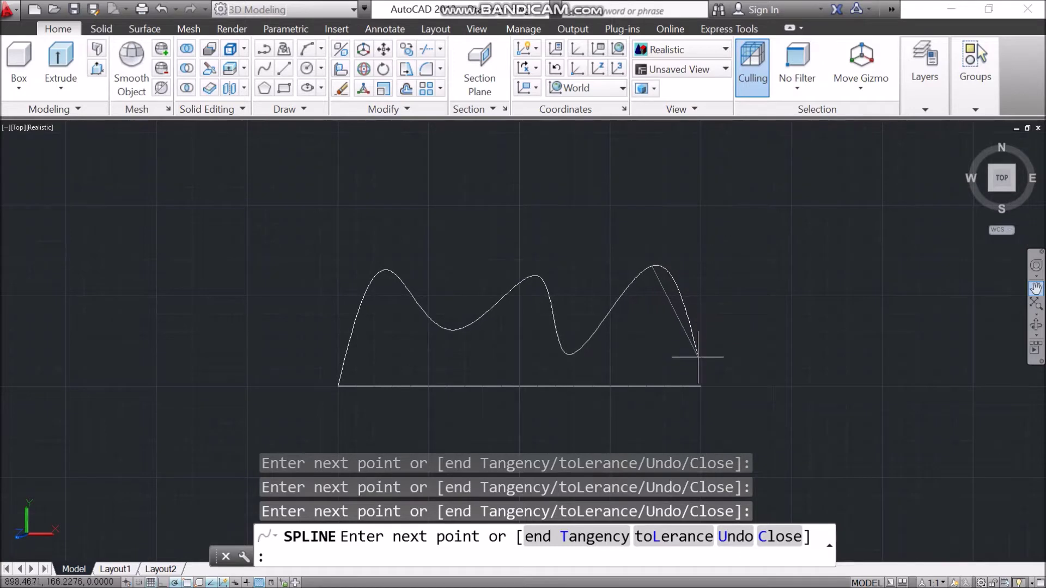
click(699, 386)
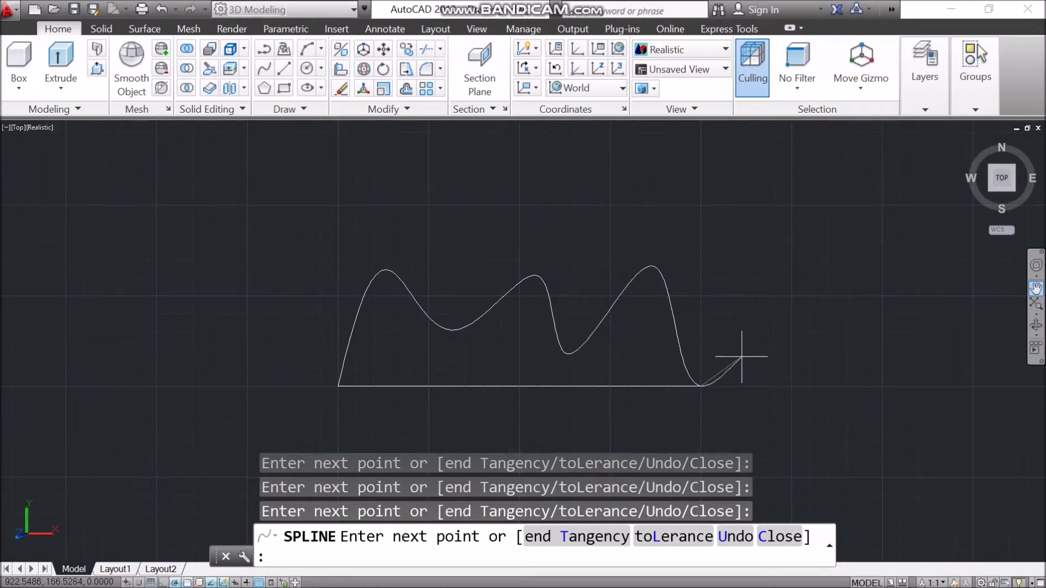
key(Return)
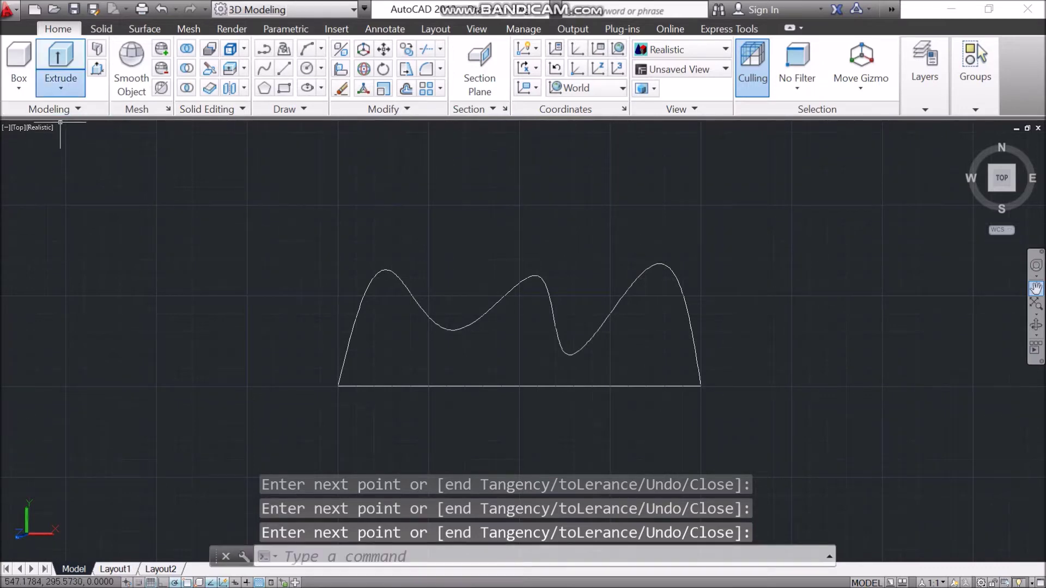
- Revolve the spline 360 degrees about the axis defined by the two endpoints of the horizontal line
click(61, 83)
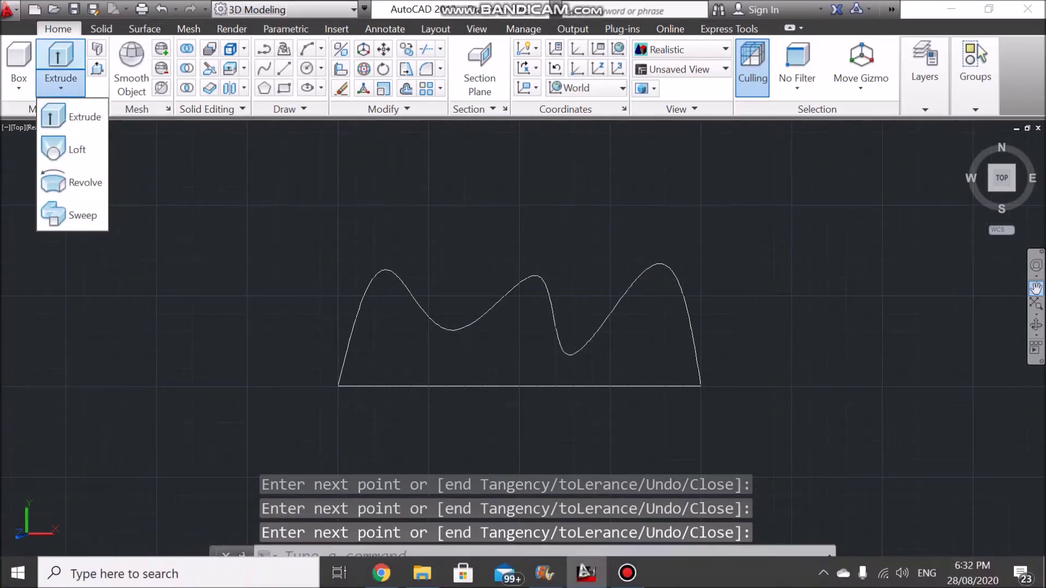
text(r)
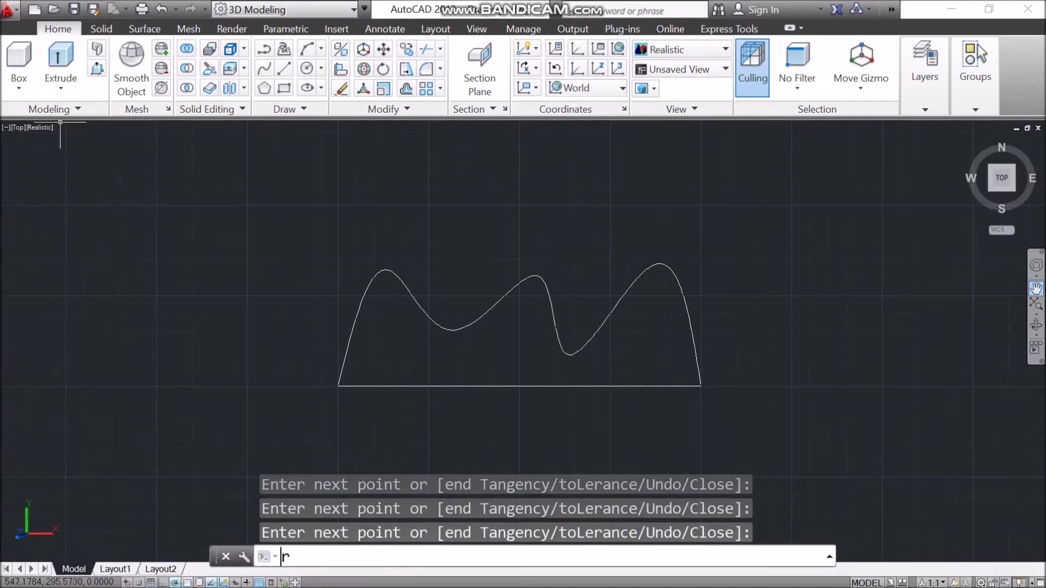
text(evolve)
key(Return)
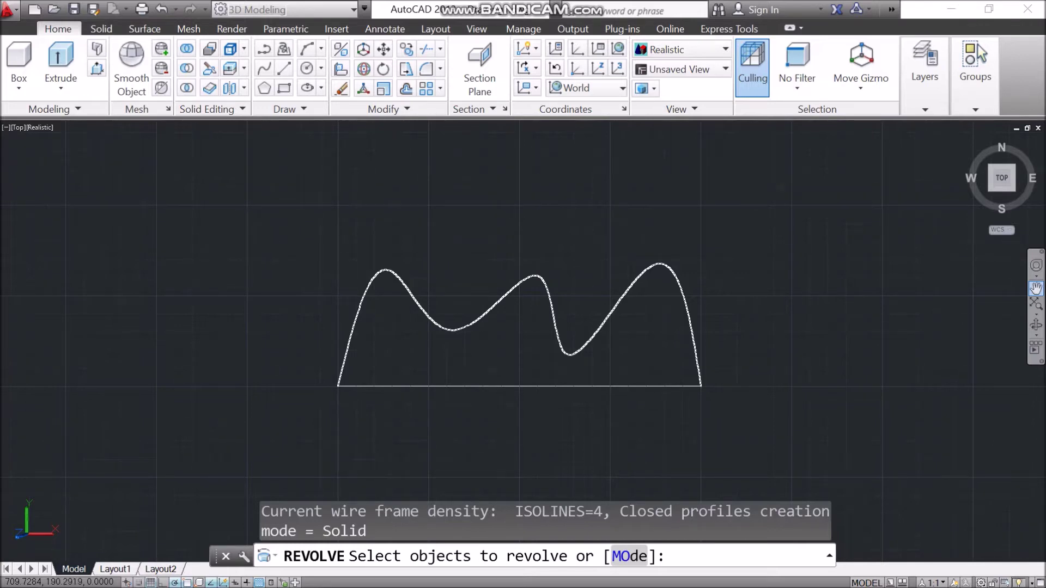
click(403, 282)
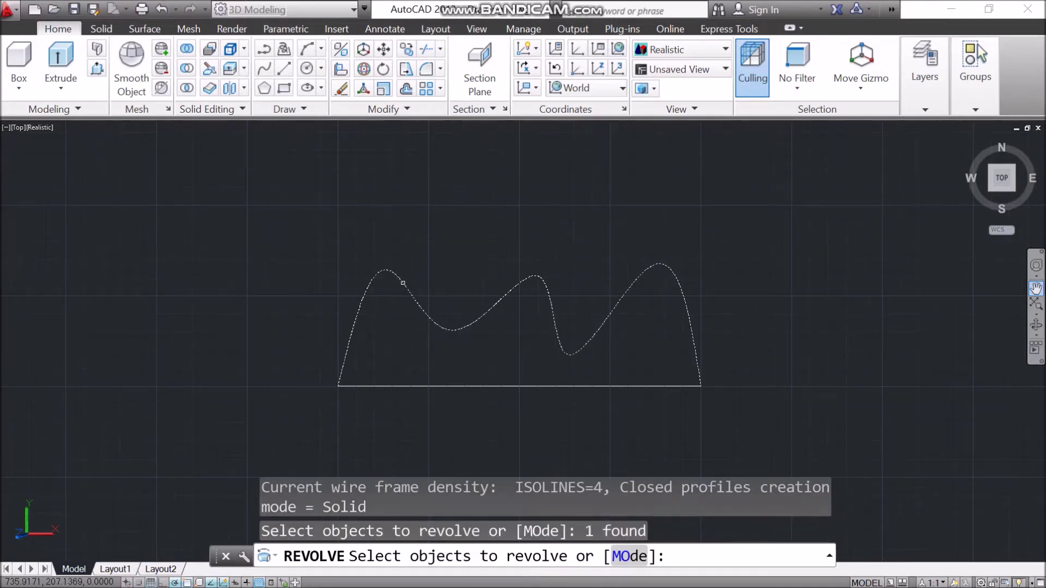
key(Return)
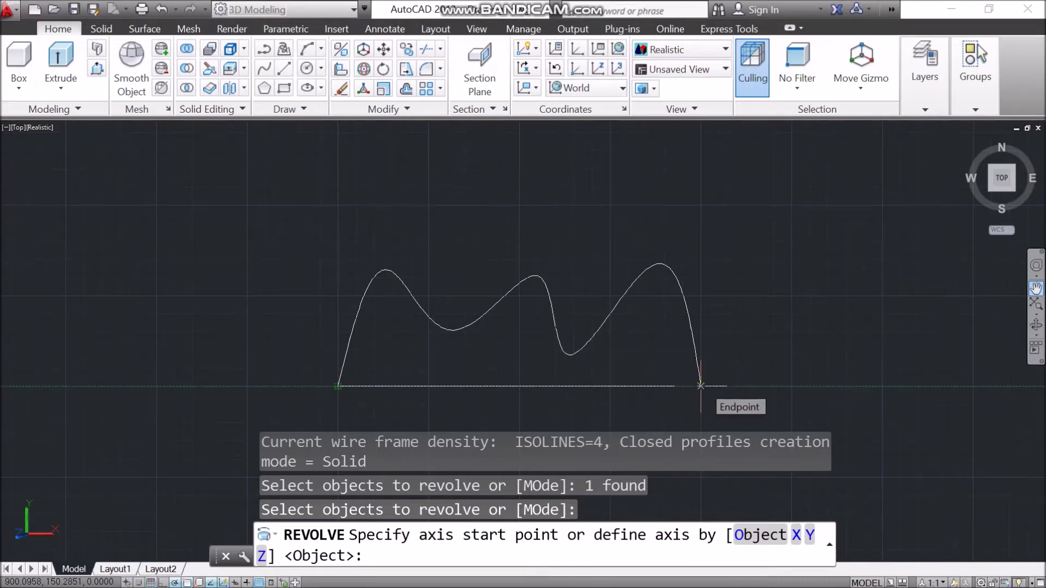
click(336, 386)
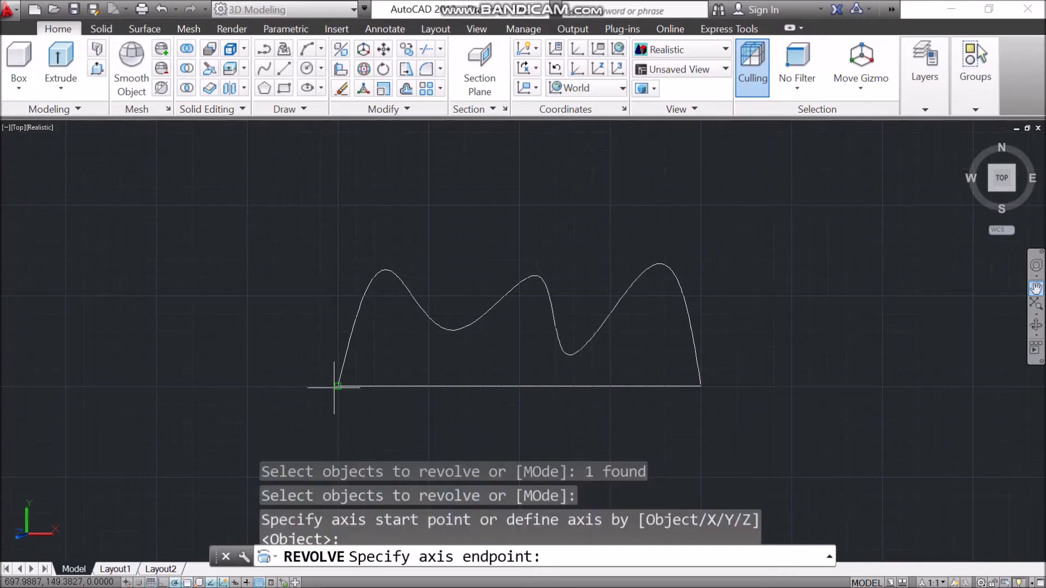
click(696, 386)
shift+middle_drag(932, 189, 686, 265)
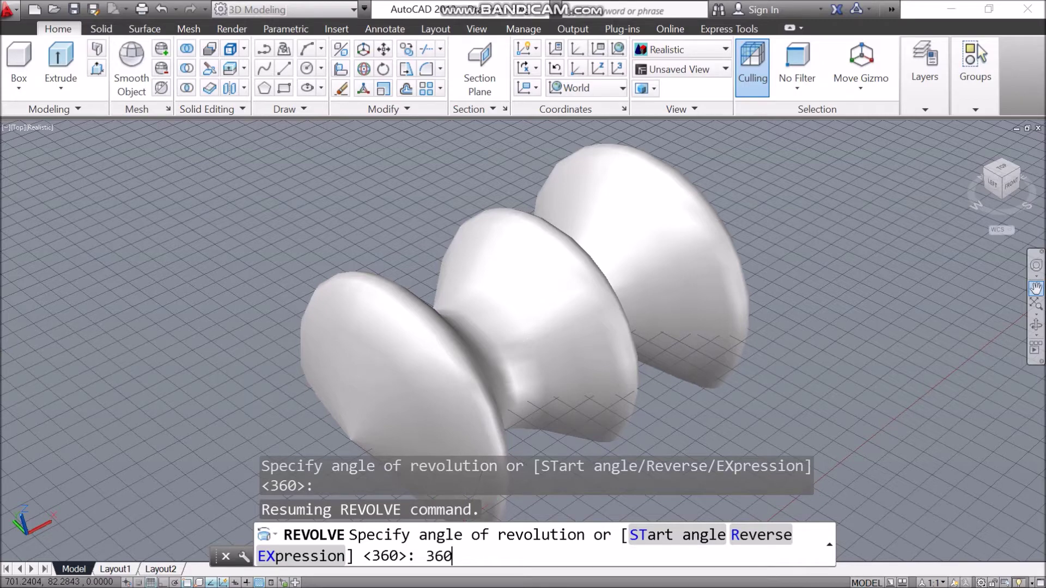
key(Return)
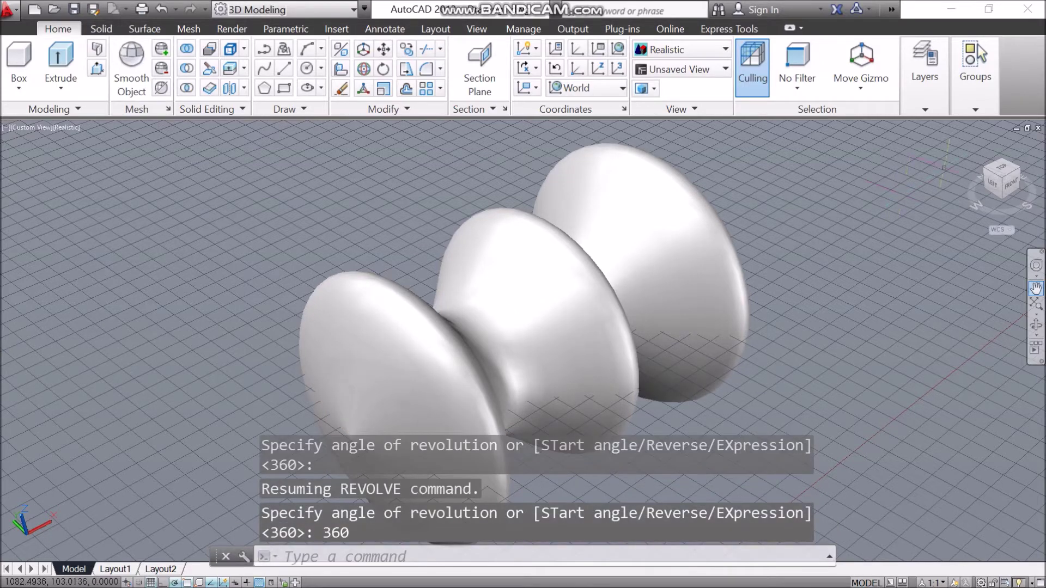
click(967, 142)
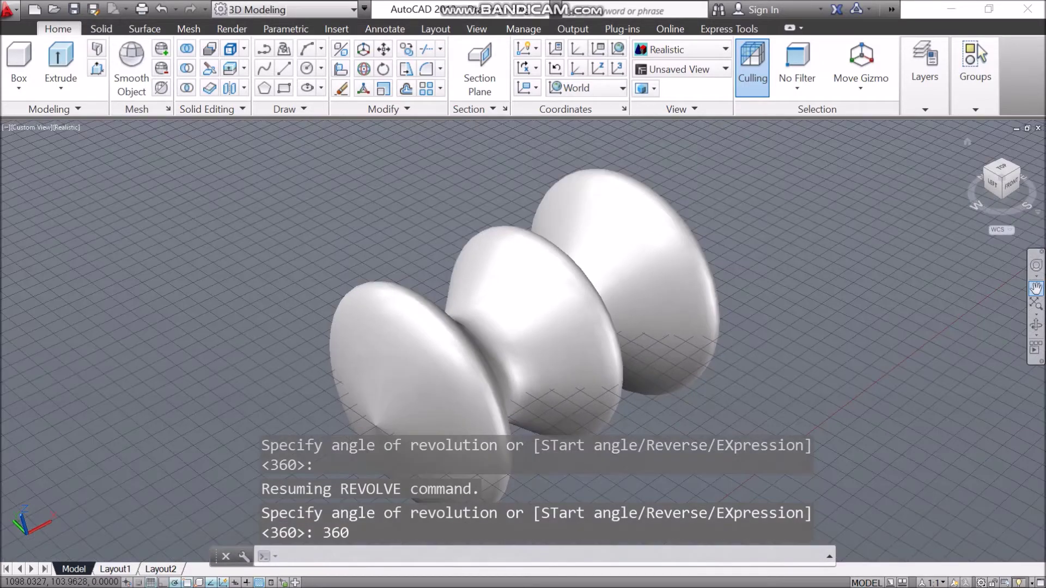
click(1036, 325)
drag(599, 348, 447, 381)
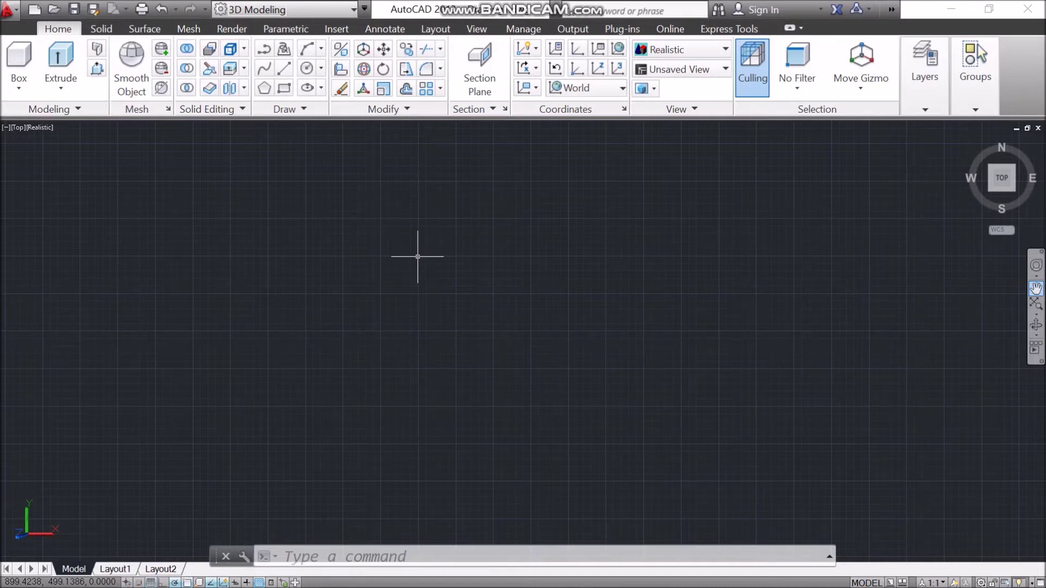
- Draw a vertical line 300 units long, running downward from its start point
text(LINE)
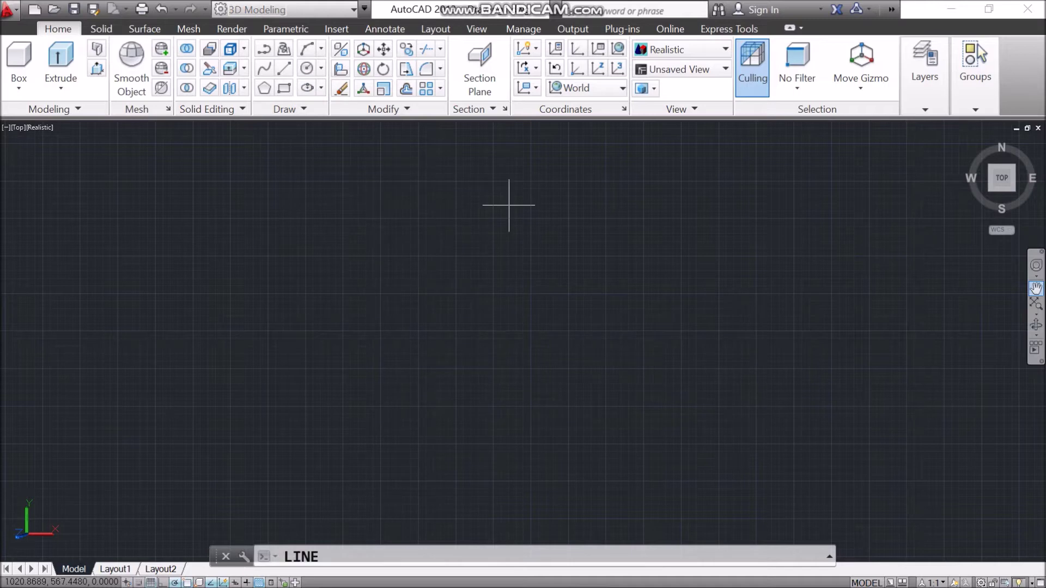
key(Return)
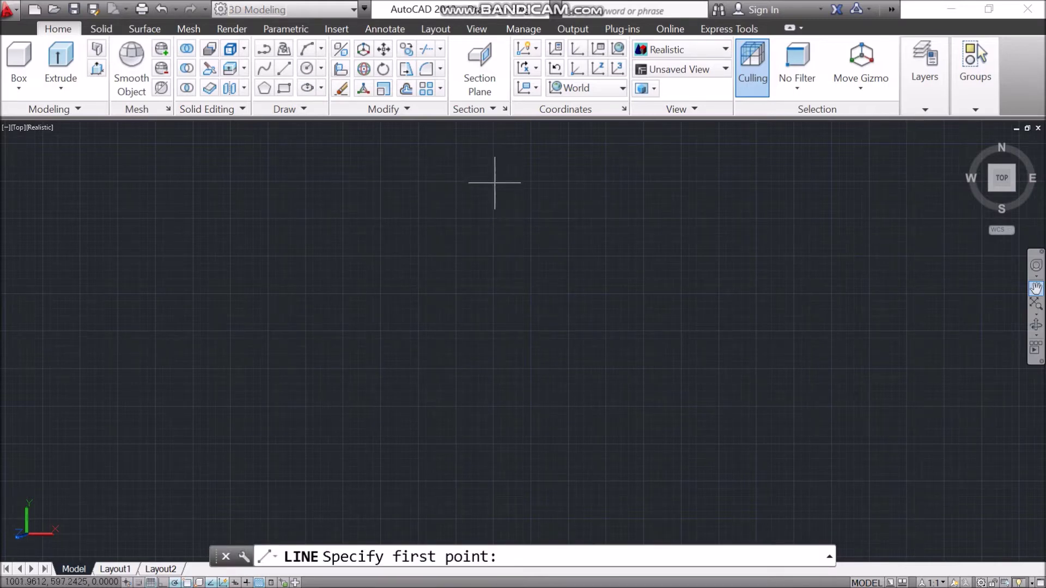
click(494, 182)
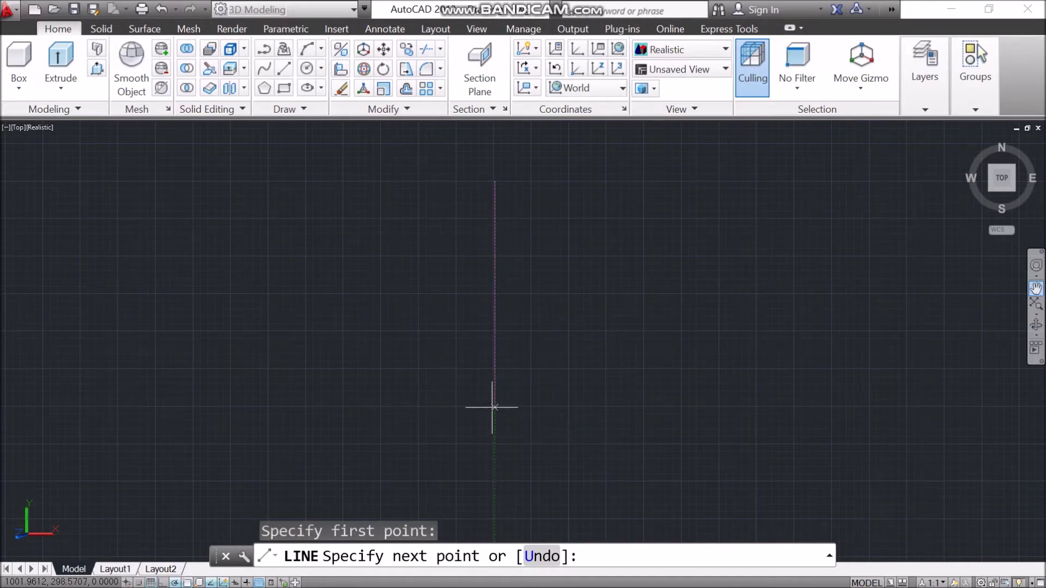
text(300)
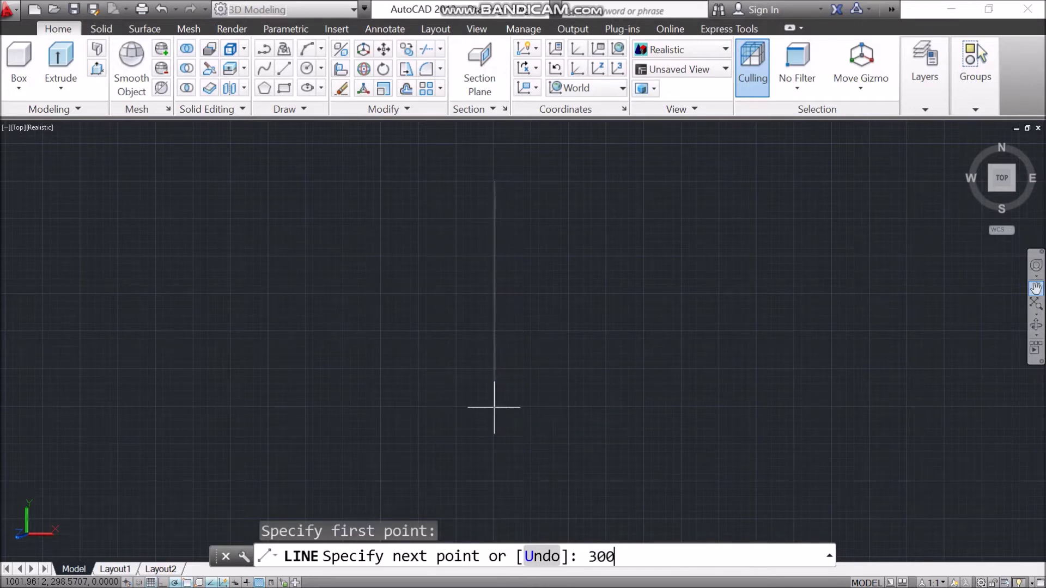
key(Return)
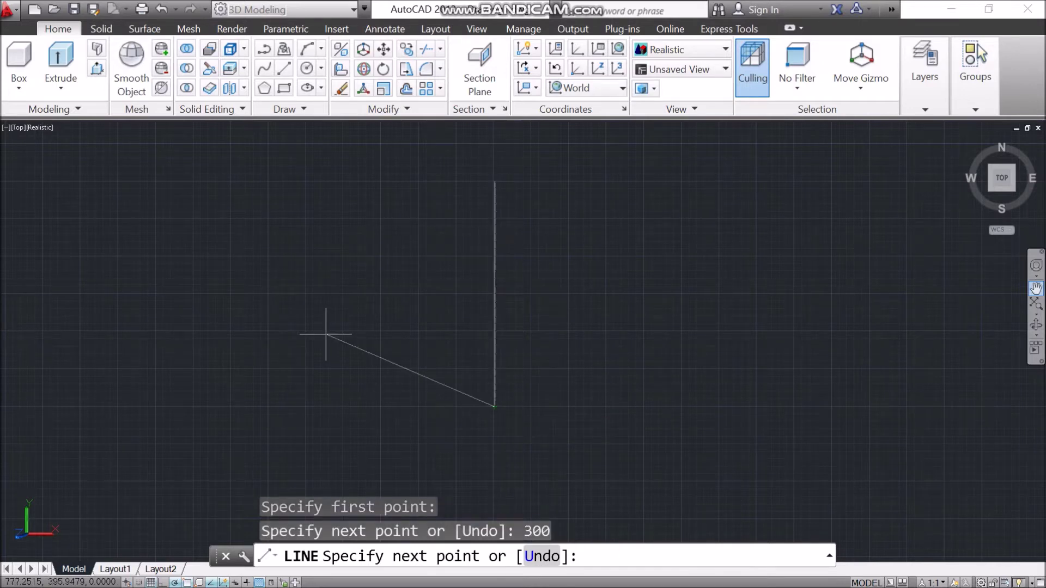
key(Return)
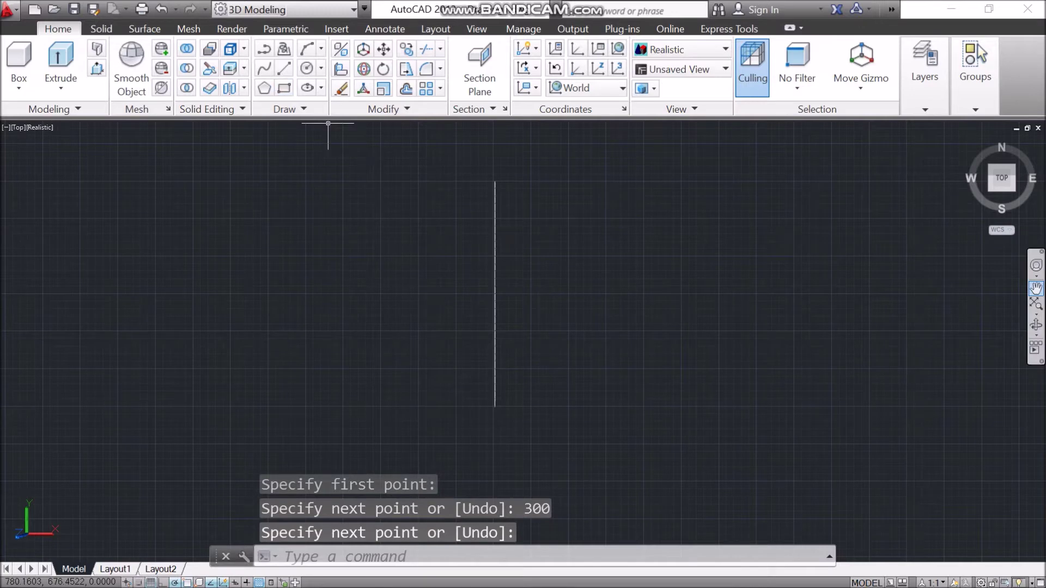
- Draw a circle centred on the vertical line's upper endpoint and stretch it to a radius of 45
click(307, 68)
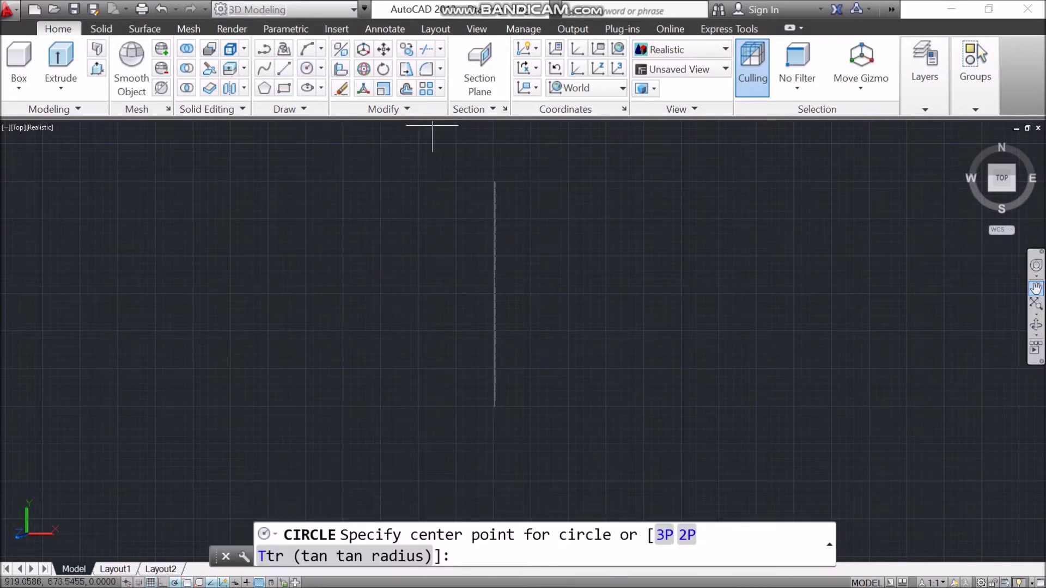
click(494, 181)
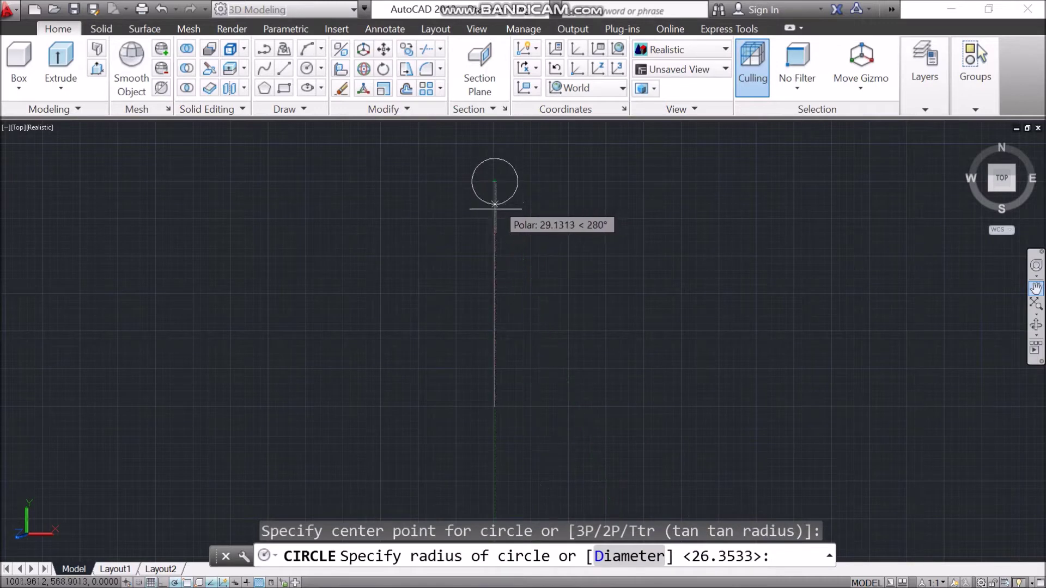
text(d)
key(Return)
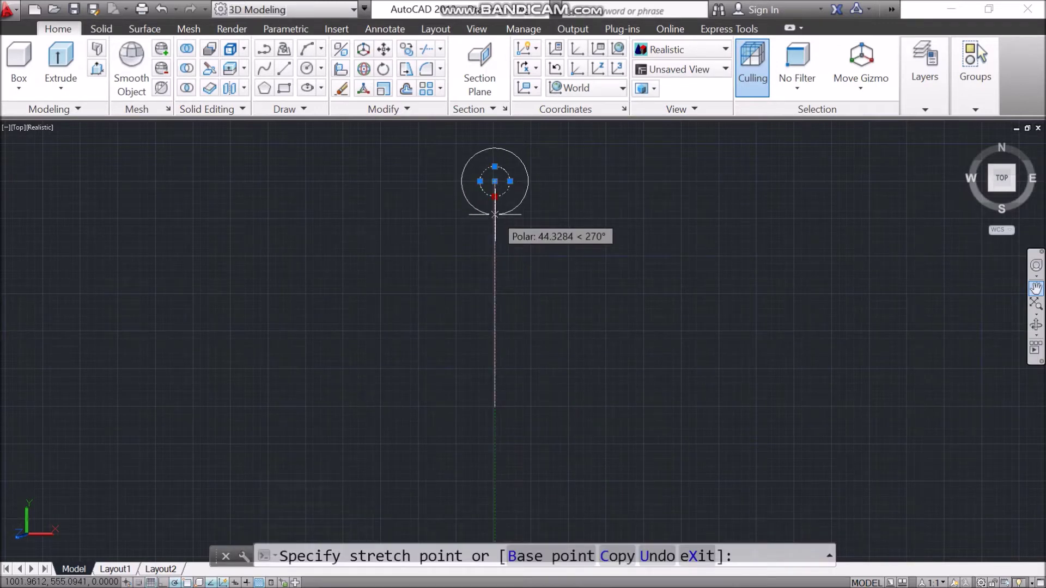
text(45)
key(Return)
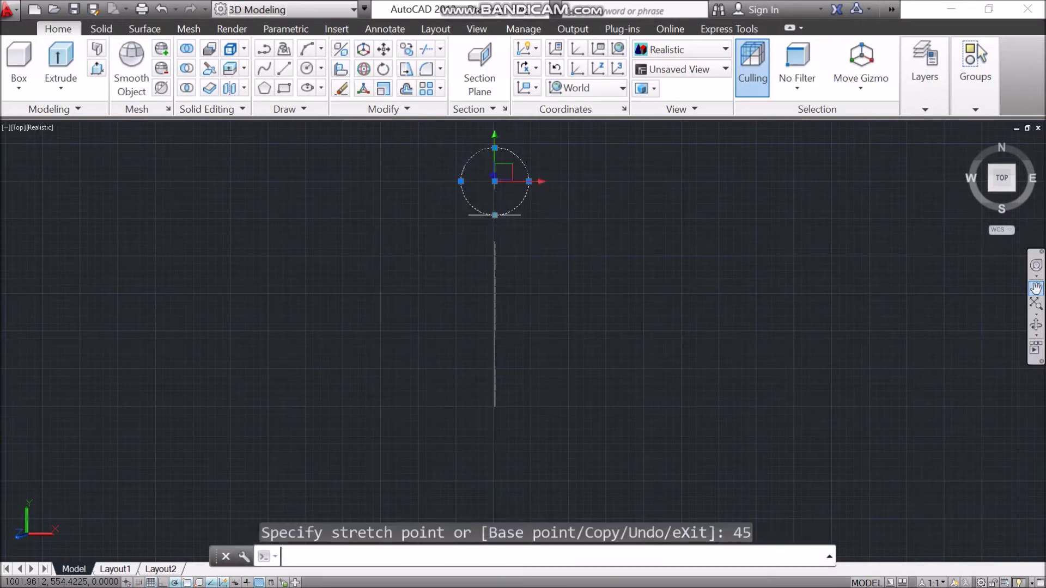
key(Escape)
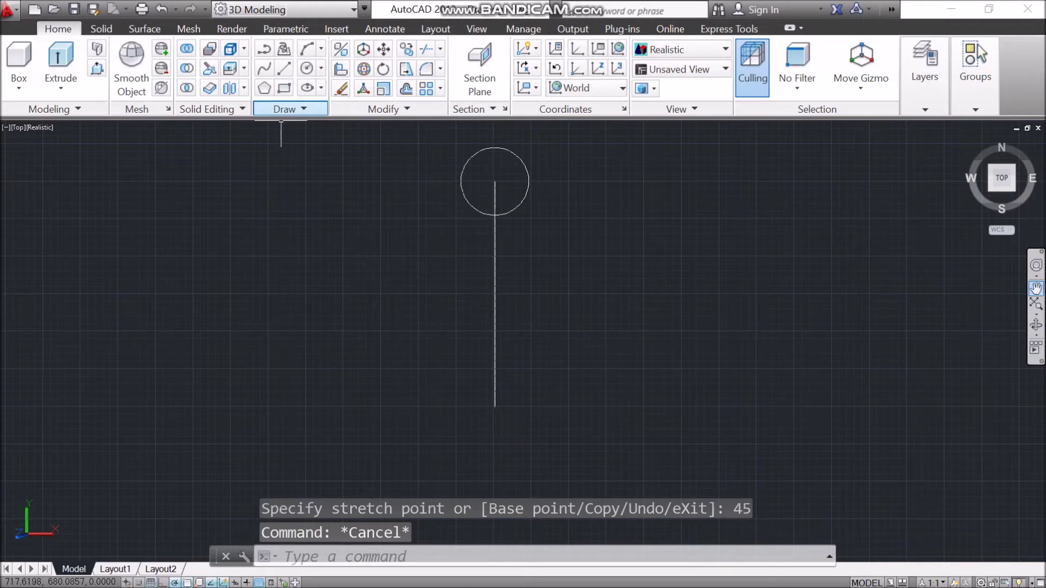
- Draw a thin rectangle about 46 by 8 units, from the circle's lowest point up and outward to the right
click(284, 88)
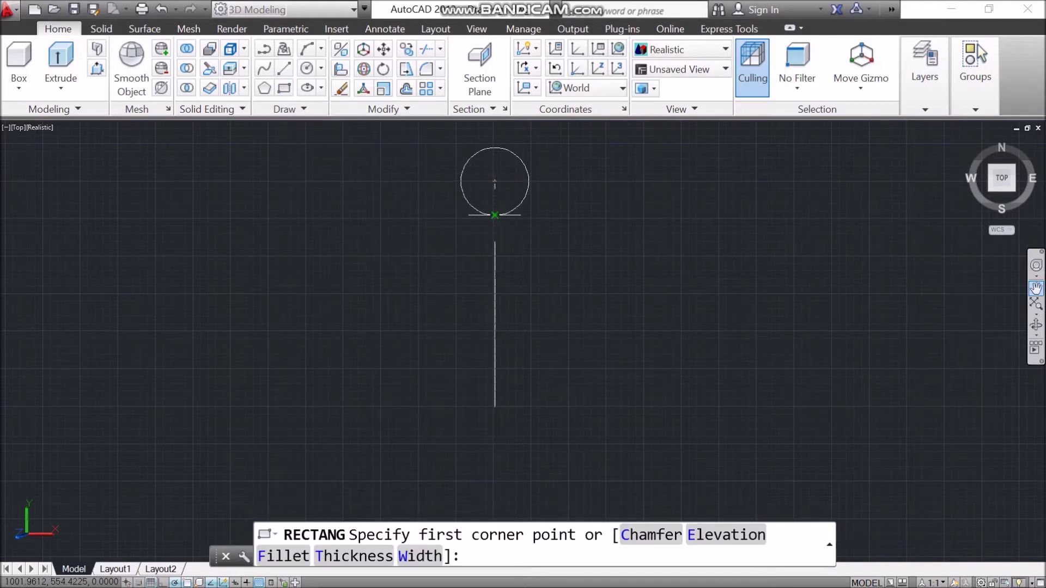
click(495, 215)
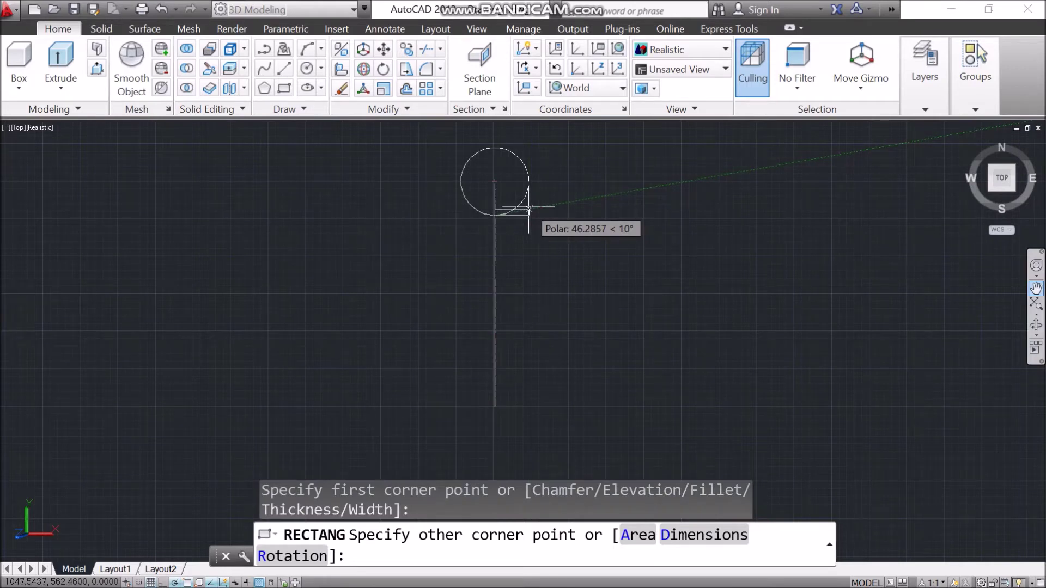
click(529, 209)
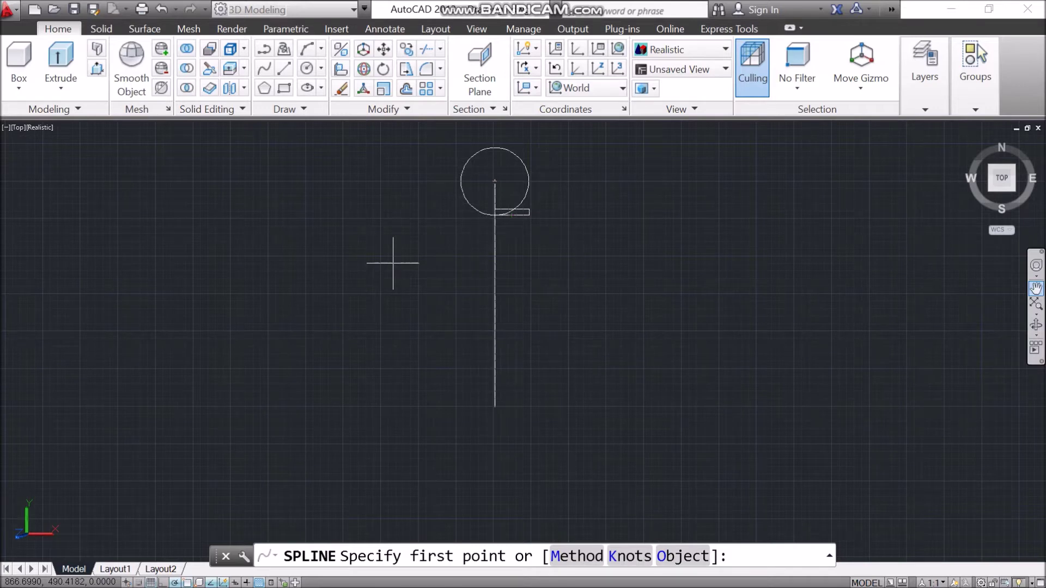
- Draw a three-point spline from the midpoint of the thin rectangle's lower edge, curving down and away from the vertical line
click(511, 215)
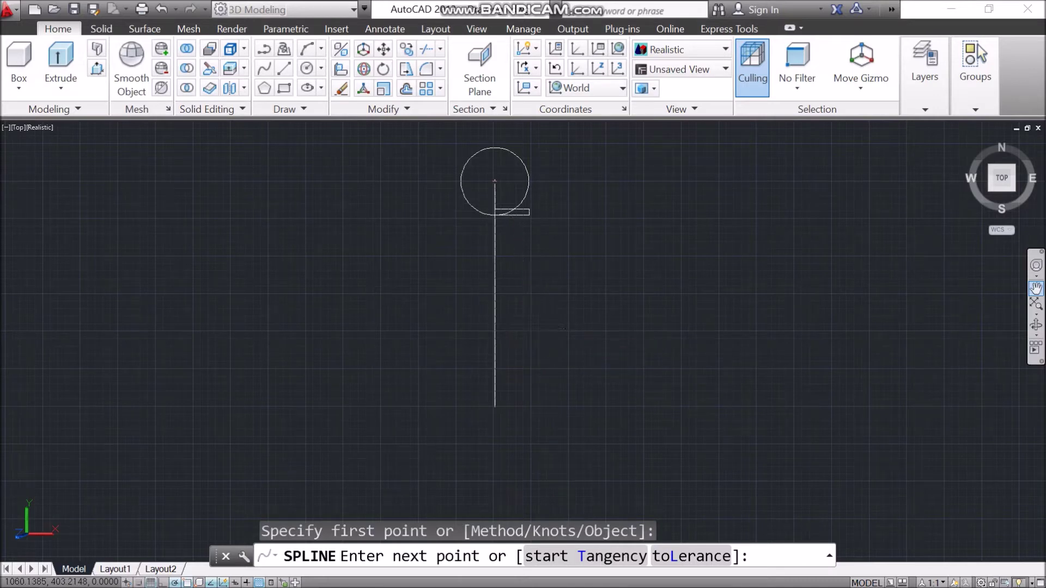
click(543, 338)
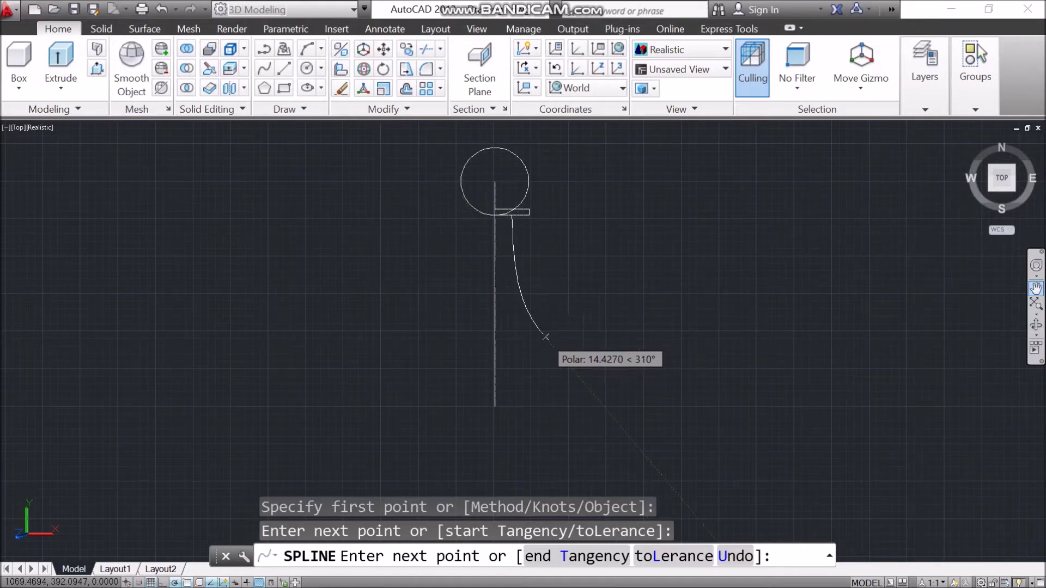
text(u)
key(Return)
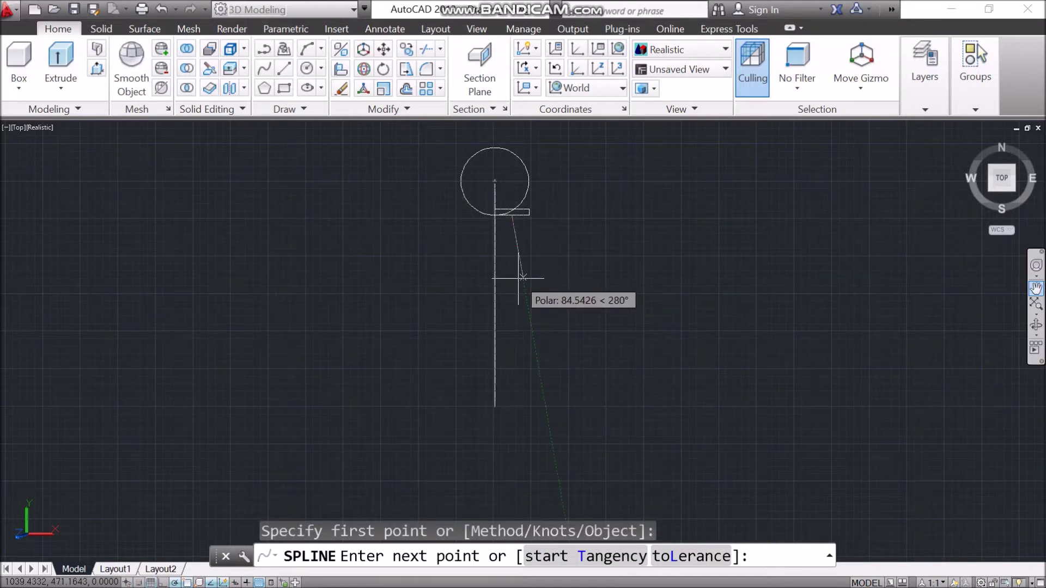
click(522, 278)
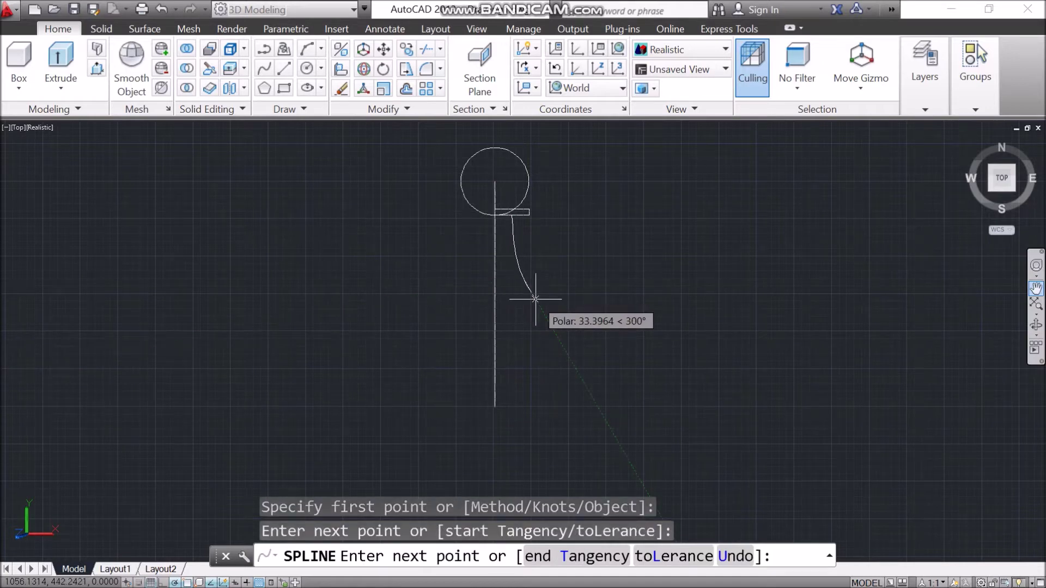
click(537, 302)
key(Return)
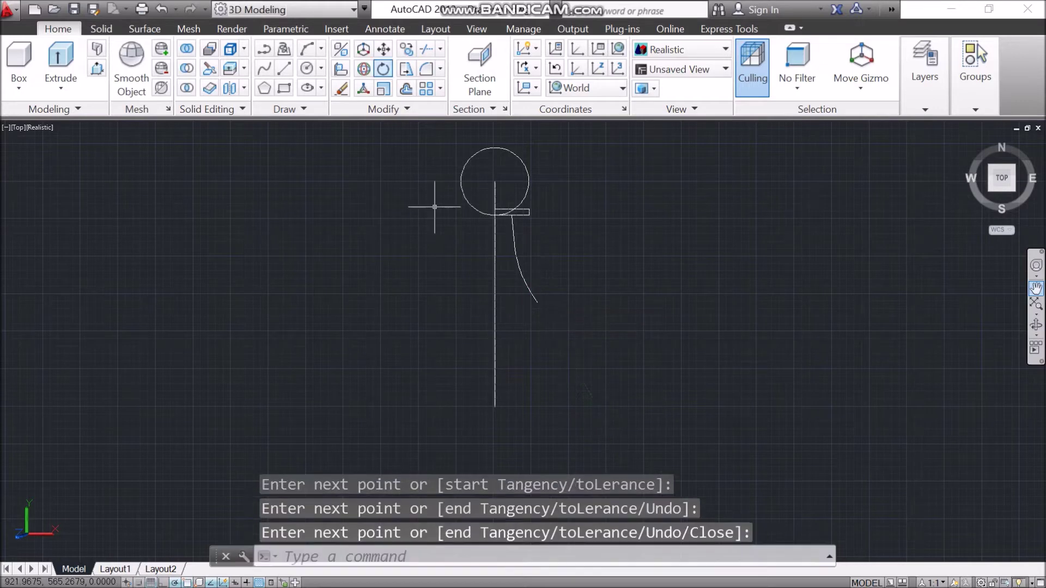
- Draw a thin rectangle from the spline's lower end to the vertical line and stretch its outer edge slightly past the spline
click(284, 89)
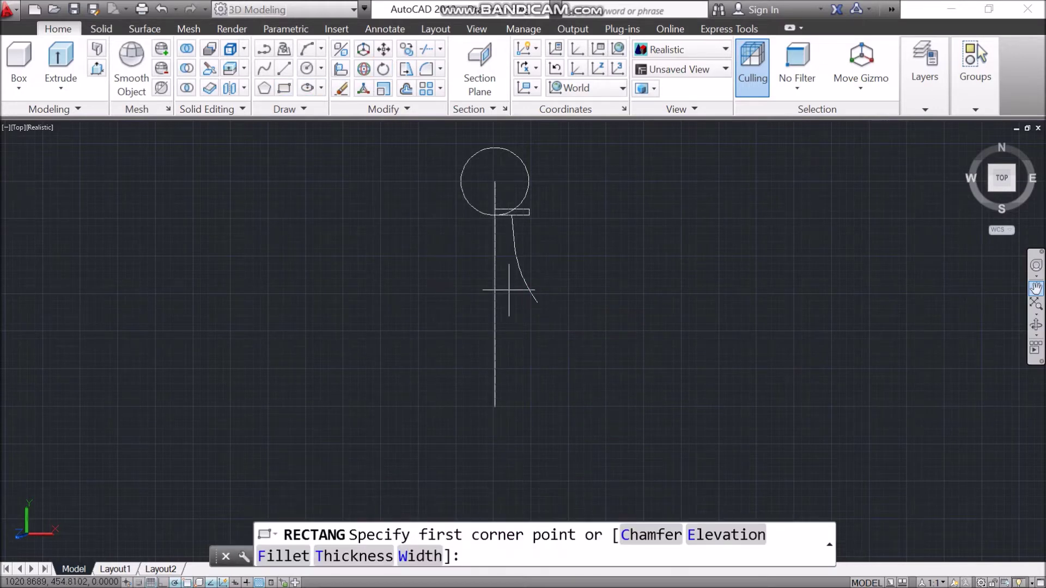
click(537, 301)
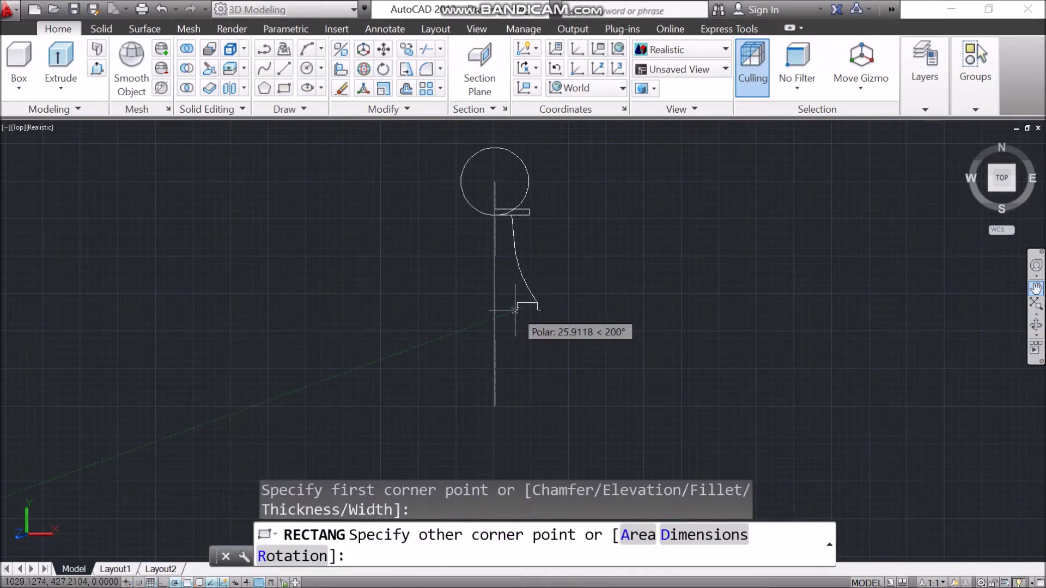
click(495, 310)
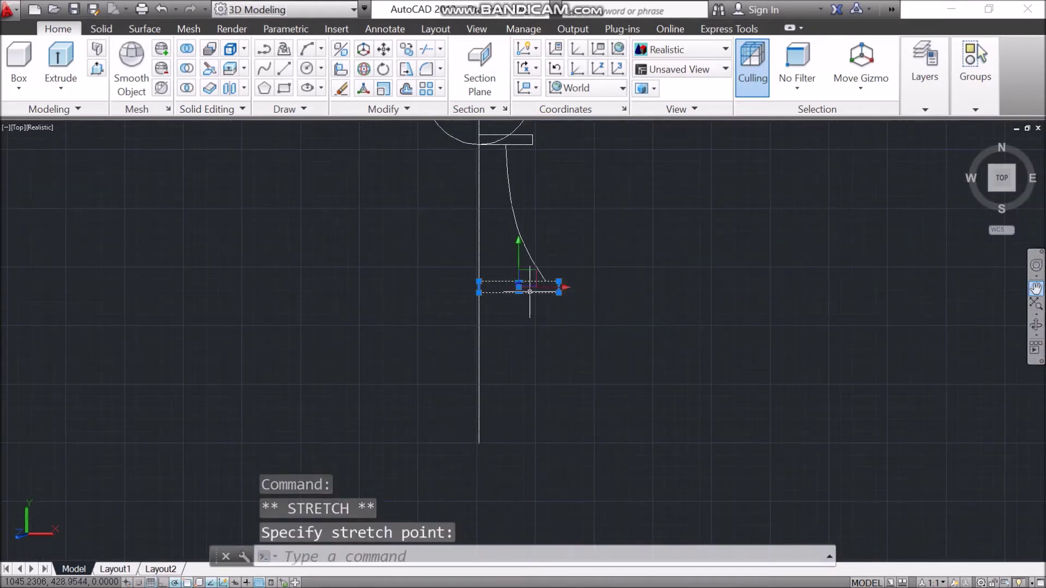
key(Escape)
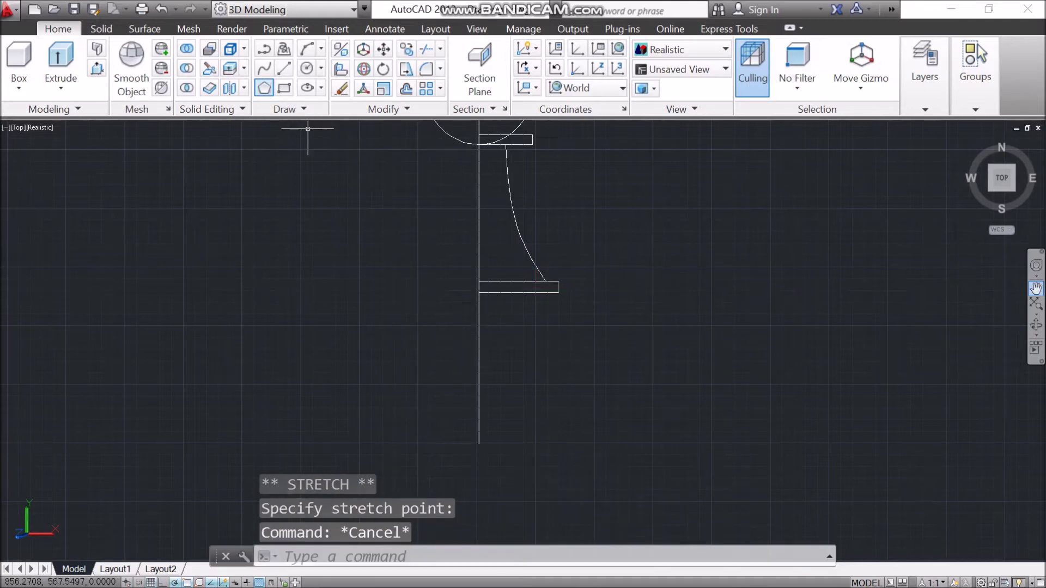
- Draw a second spline from the middle rectangle's lower edge, bulging outward as it runs down
click(263, 68)
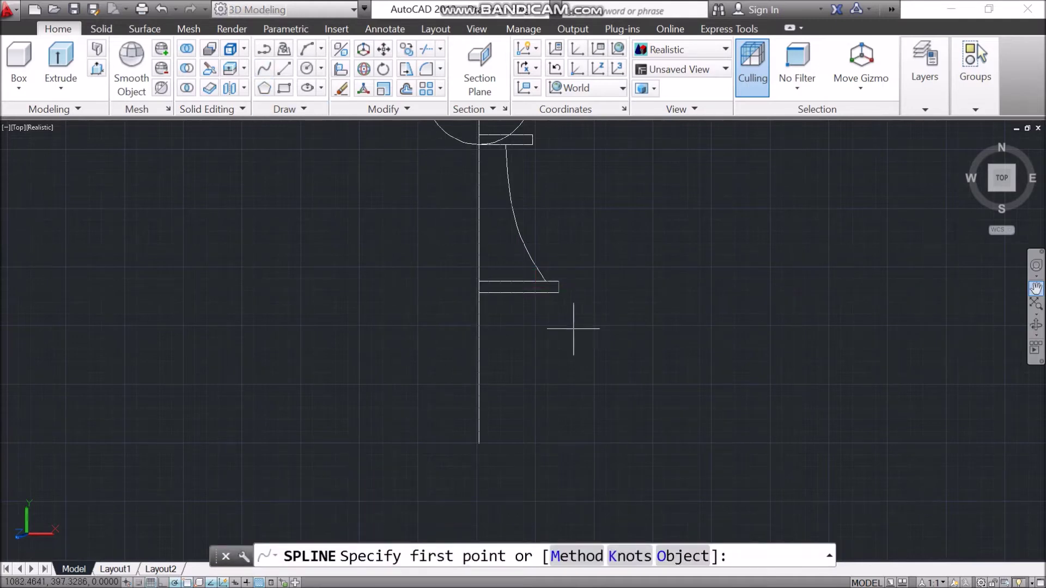
click(543, 294)
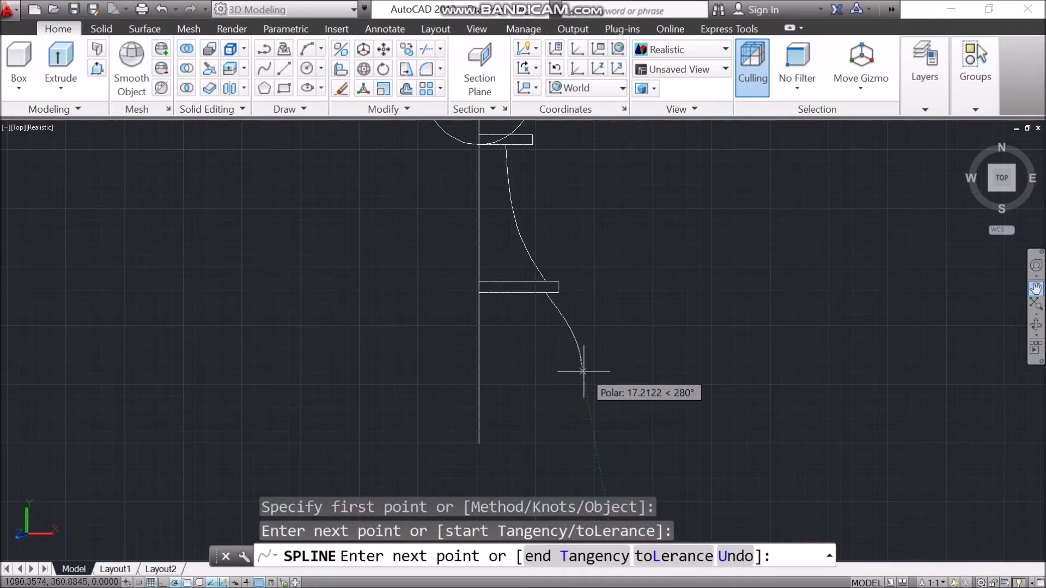
click(583, 372)
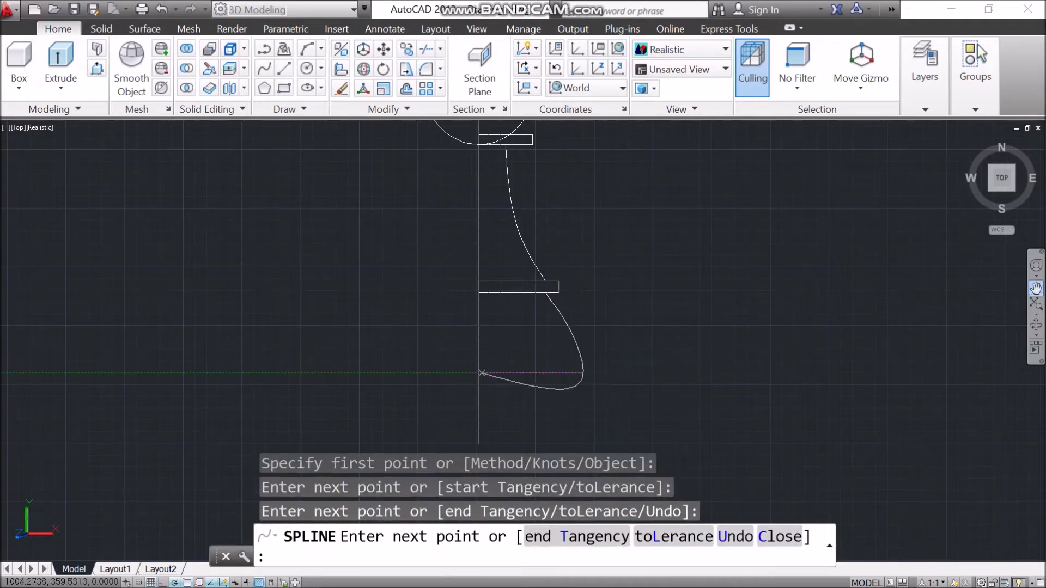
key(Return)
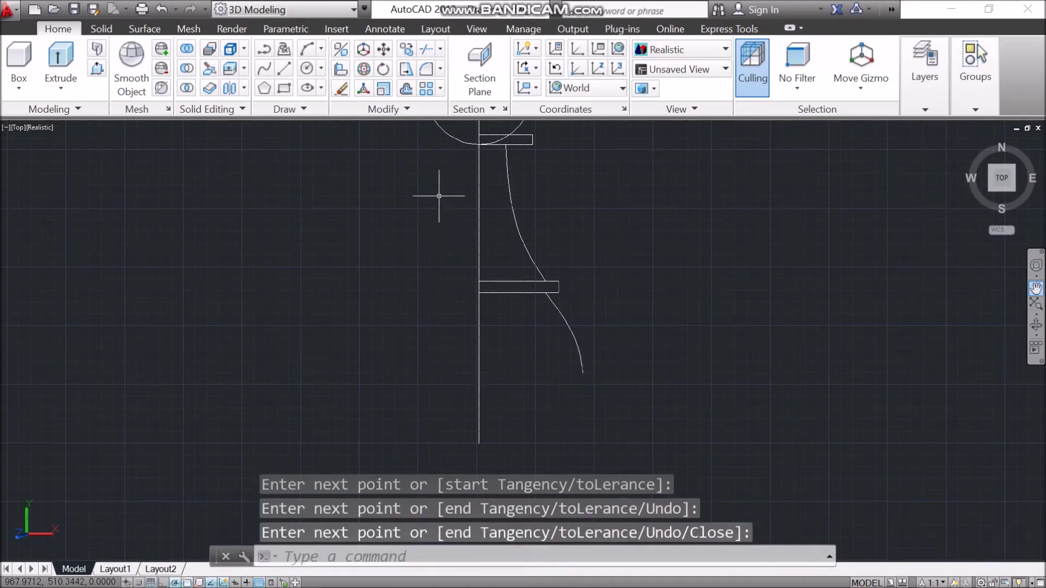
- Shift the upper spline's lower endpoint slightly inward along the top edge of the middle rectangle
click(545, 281)
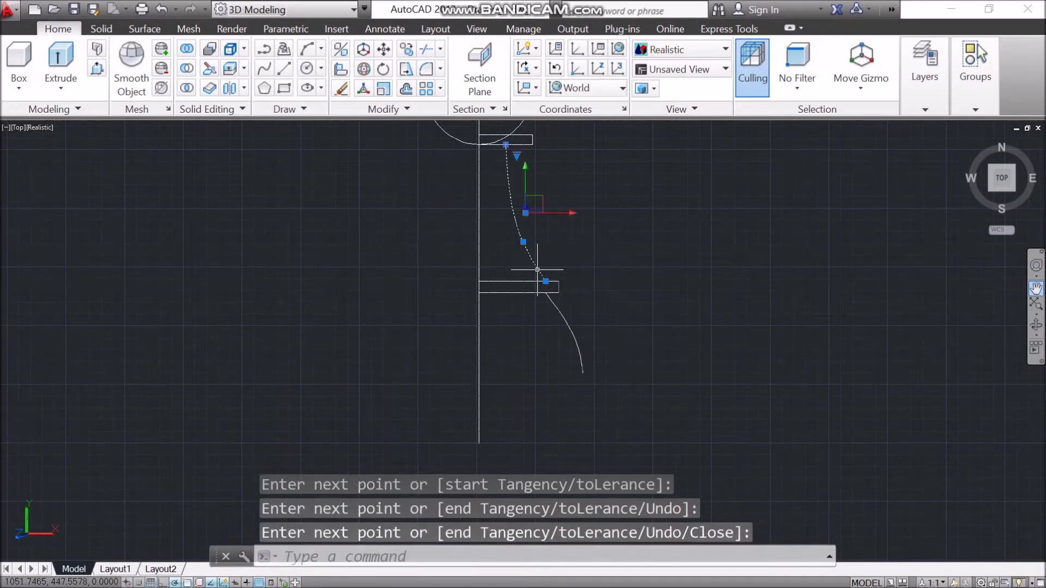
click(546, 282)
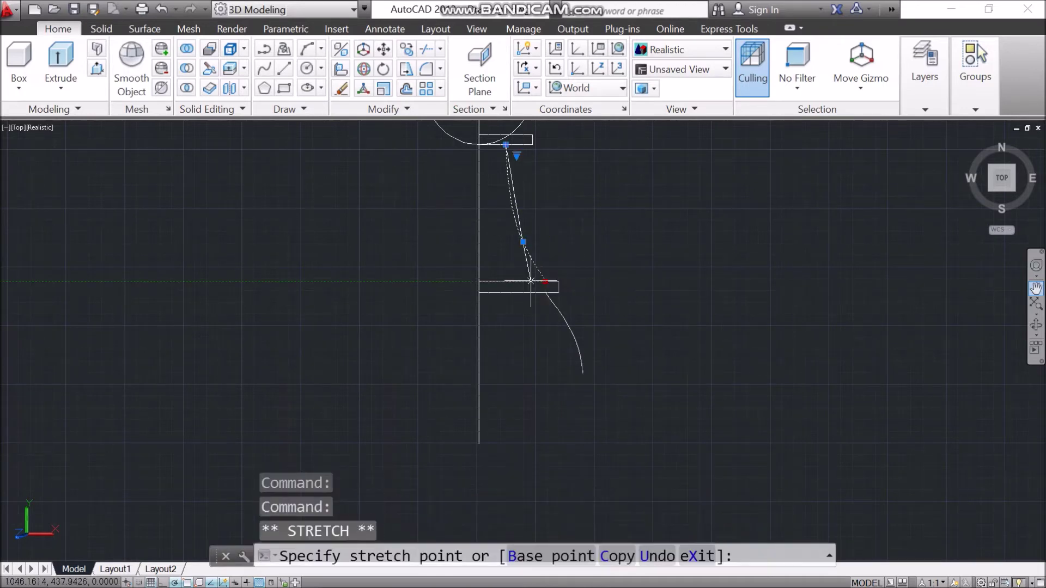
click(538, 281)
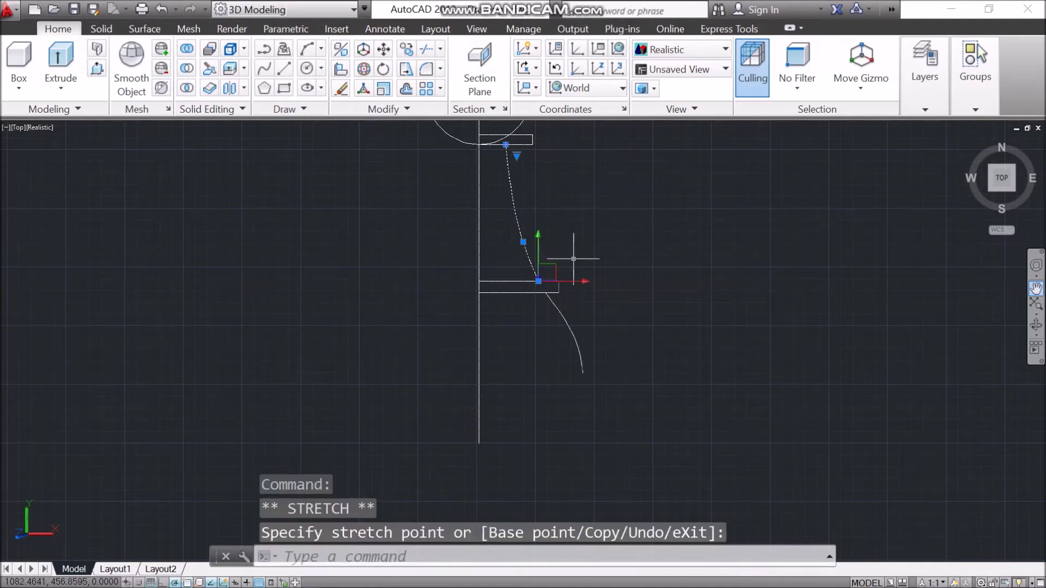
key(Escape)
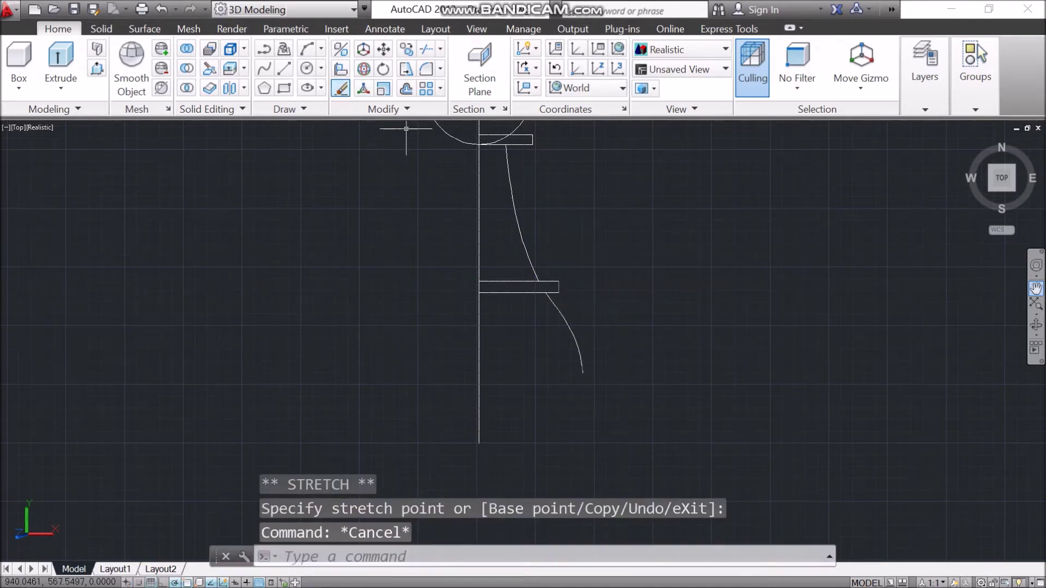
- Place a thin rectangle, the same size as the middle one, beneath the lower spline's end
click(284, 87)
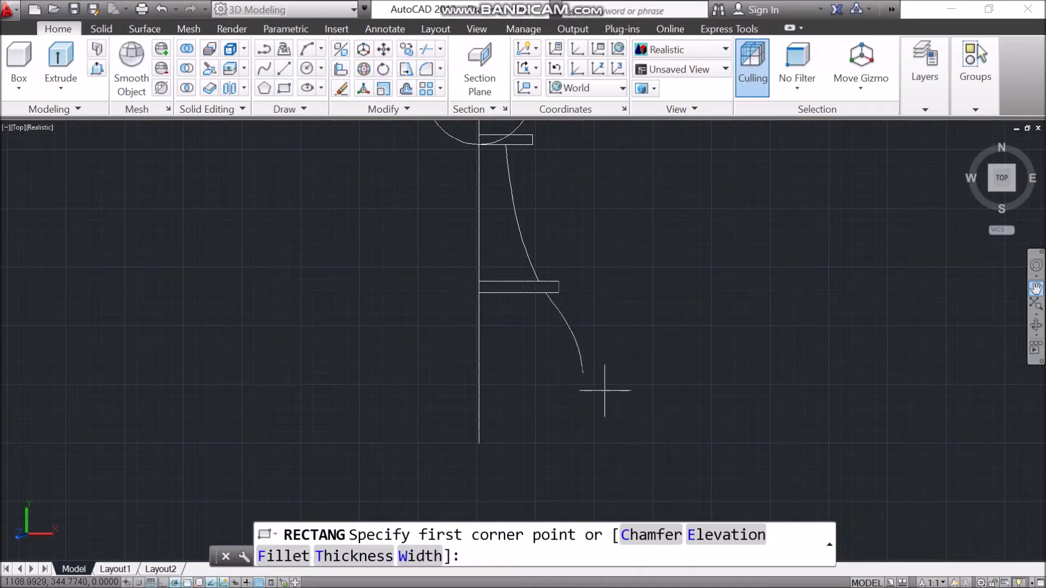
click(582, 373)
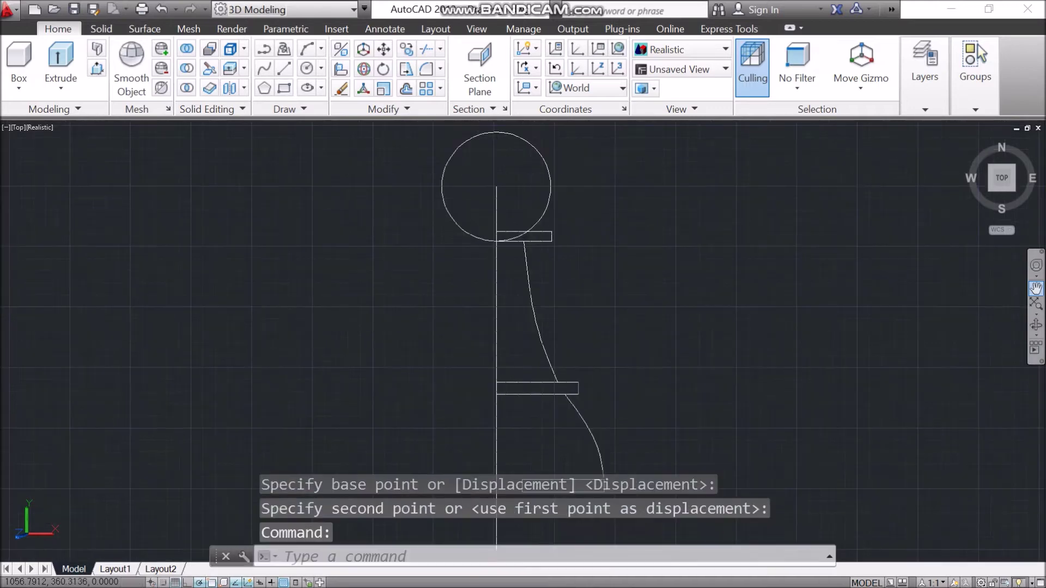
click(1036, 288)
drag(654, 382, 652, 288)
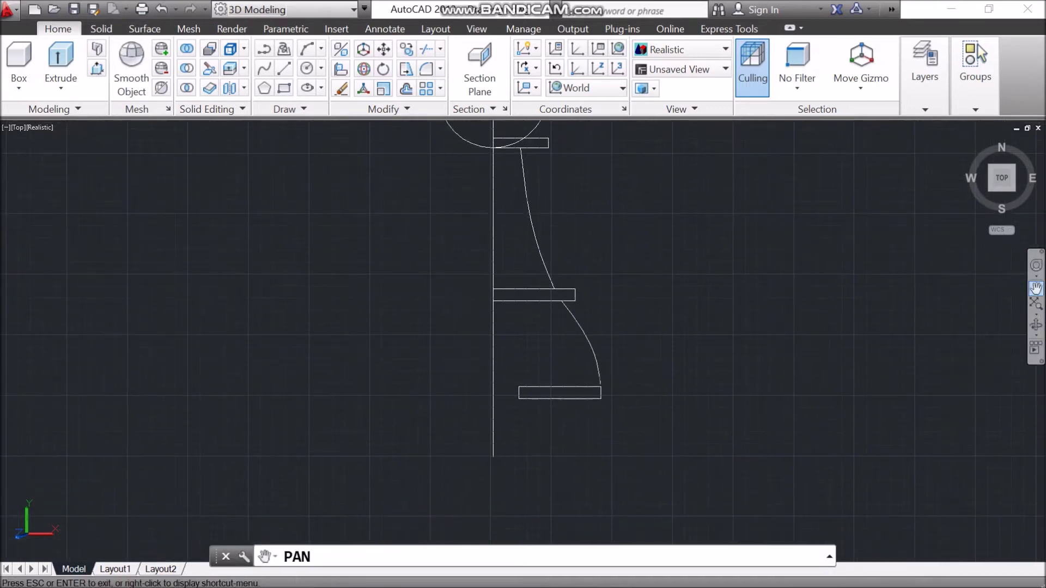
middle_drag(588, 447, 553, 369)
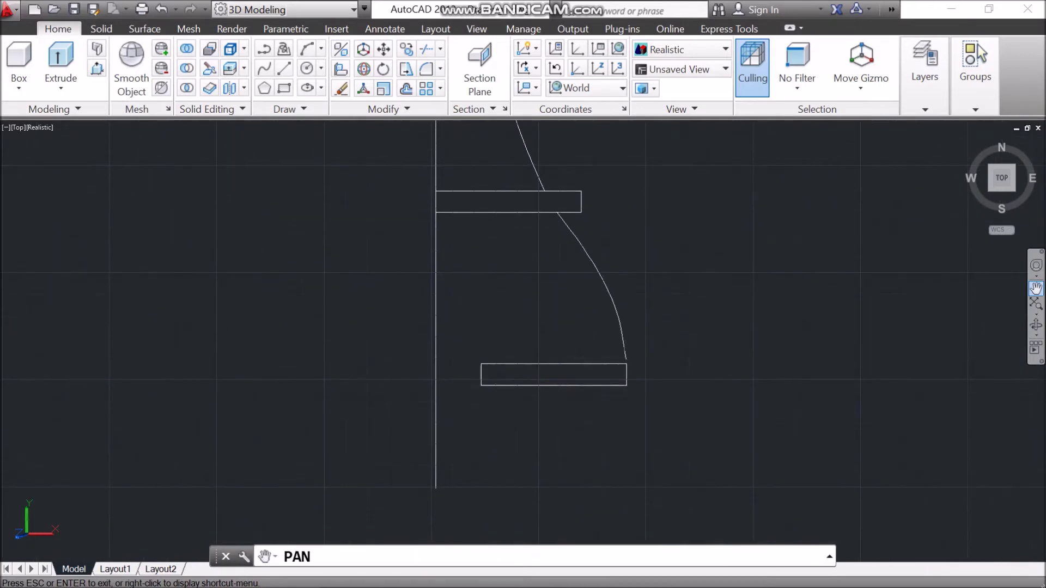
- Move the bottom rectangle so its upper outer corner meets the lower spline's endpoint
click(548, 366)
click(537, 362)
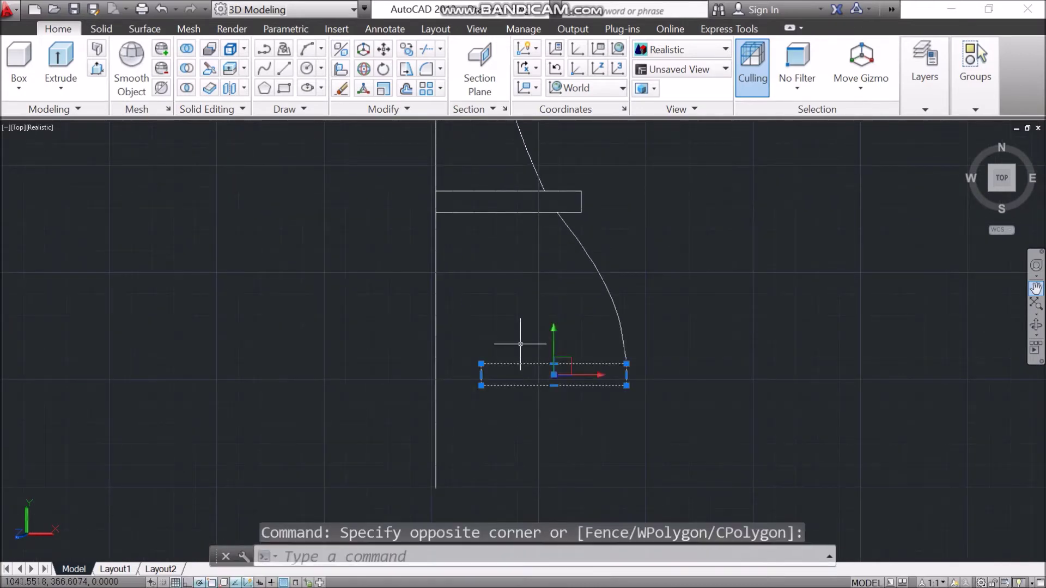
click(383, 49)
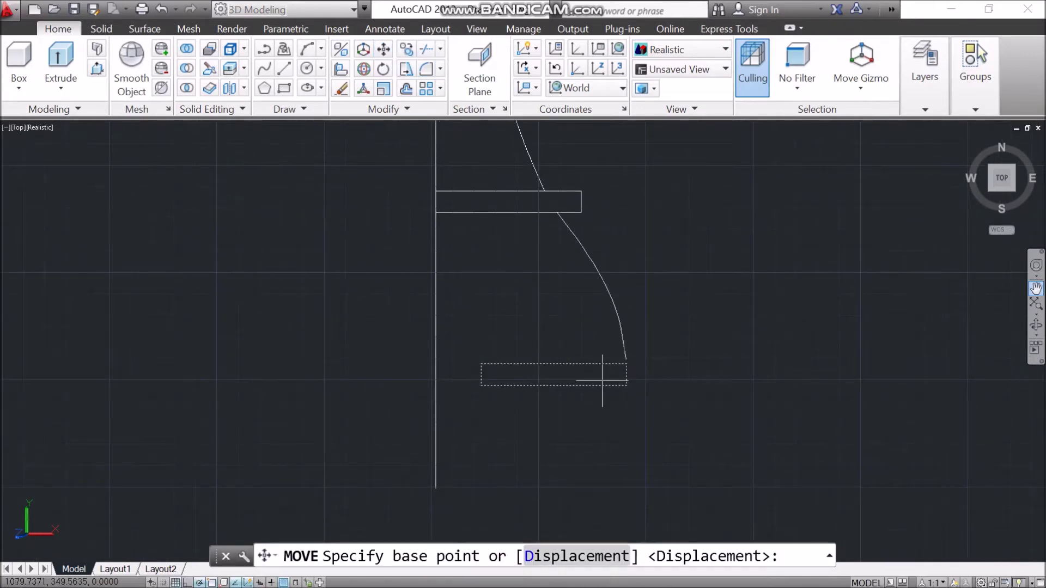
click(627, 361)
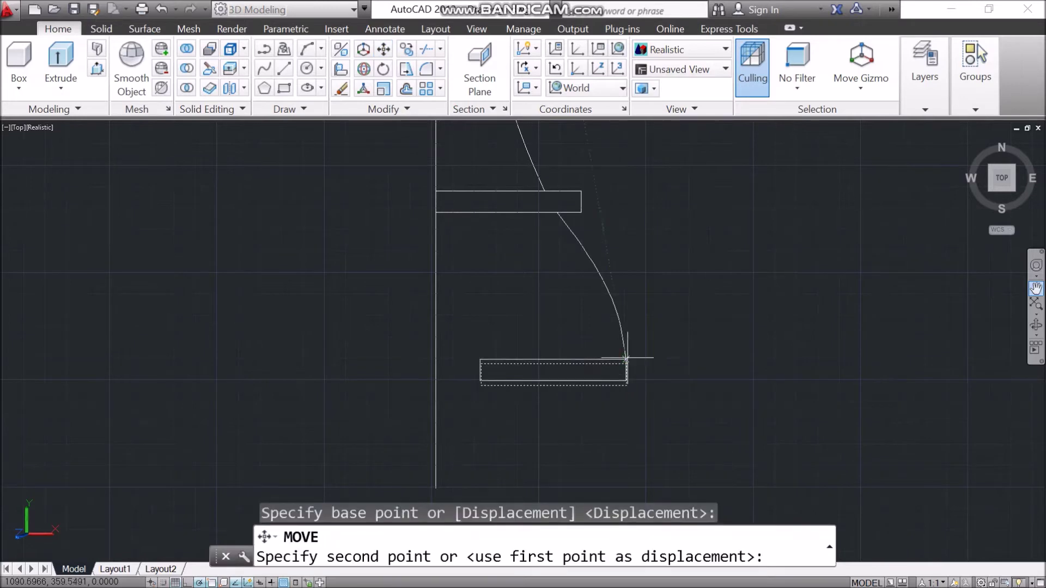
click(626, 360)
- Stretch the bottom rectangle's outer edge 7 units away from the vertical line
click(623, 366)
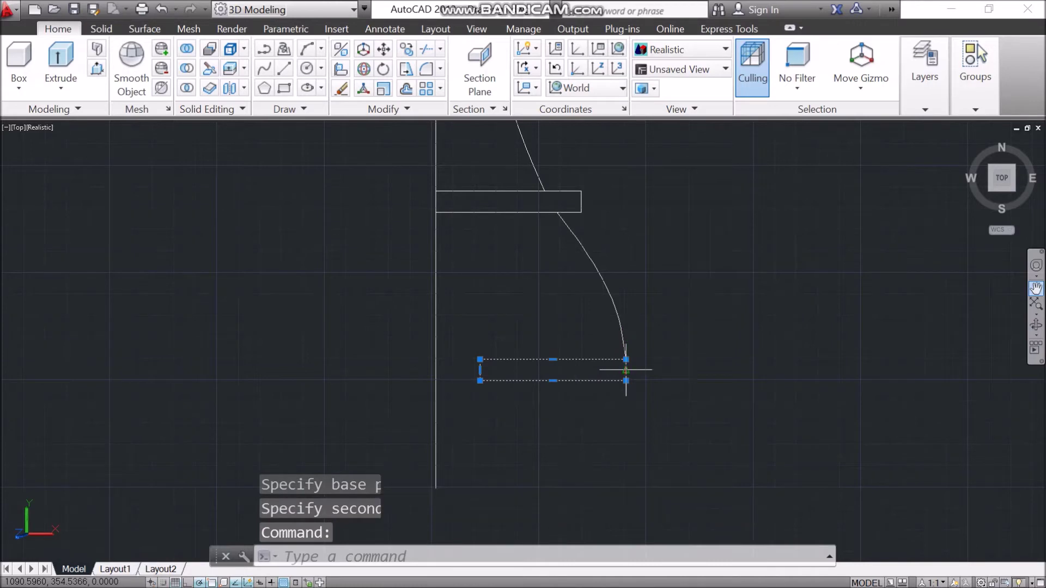
click(626, 369)
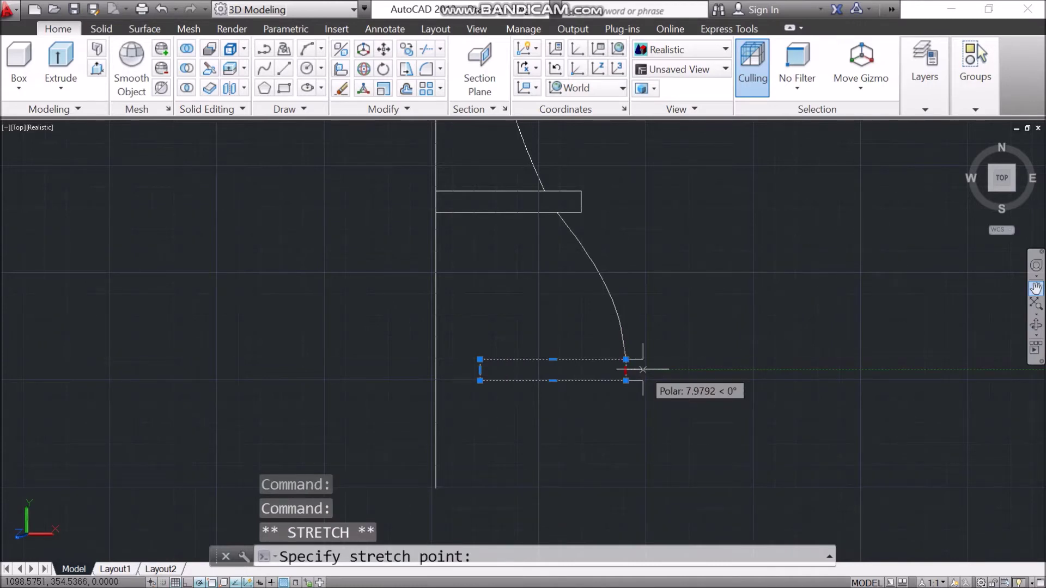
text(7)
key(Return)
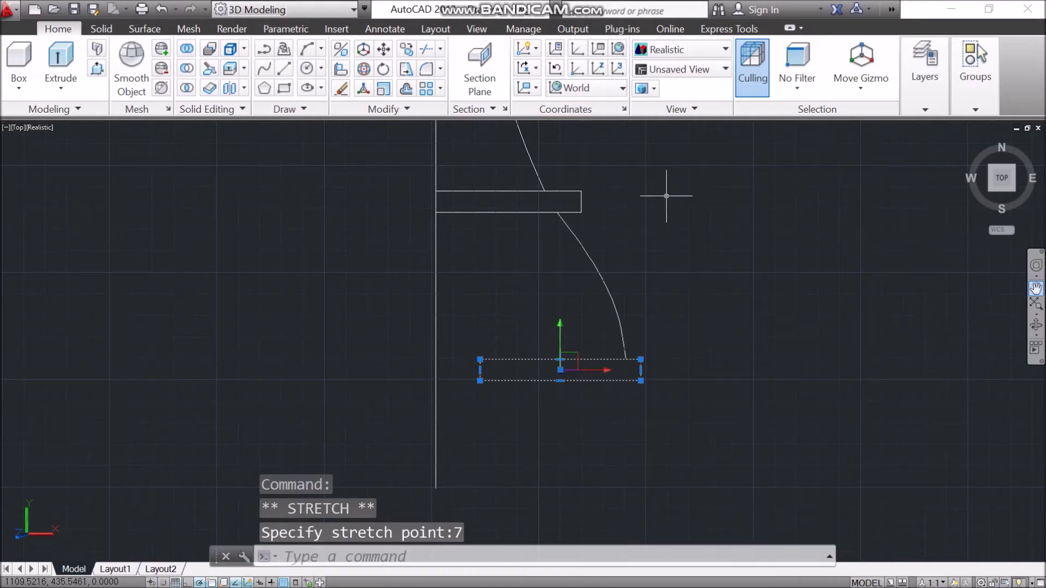
- Shorten the middle rectangle slightly at its outer edge and stretch the bottom rectangle's inner edge to the vertical line
key(Escape)
key(ctrl+z)
click(478, 373)
click(480, 369)
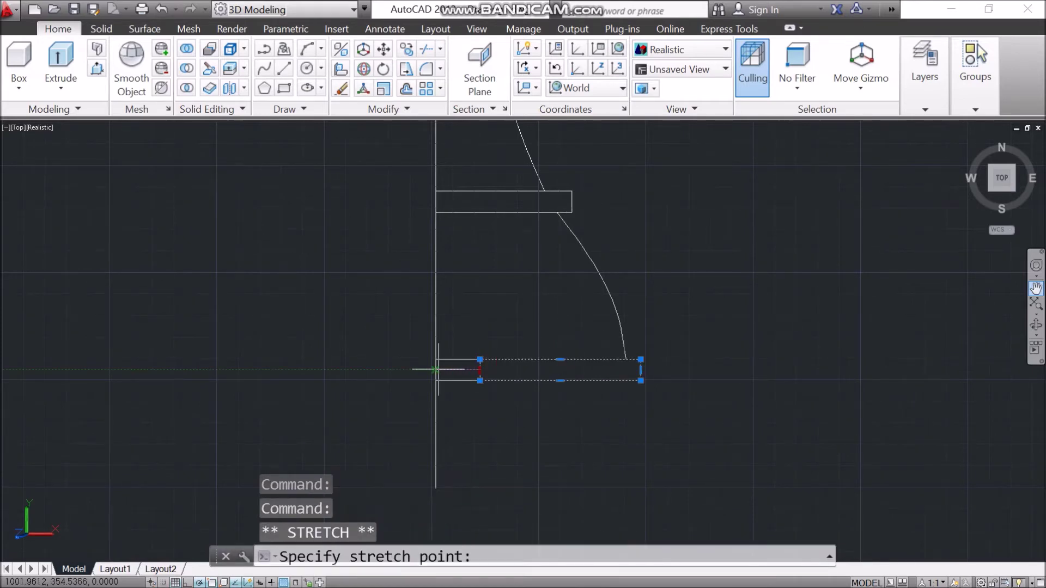
key(Escape)
- Mirror the bottom rectangle, keeping the source object
click(465, 384)
click(460, 368)
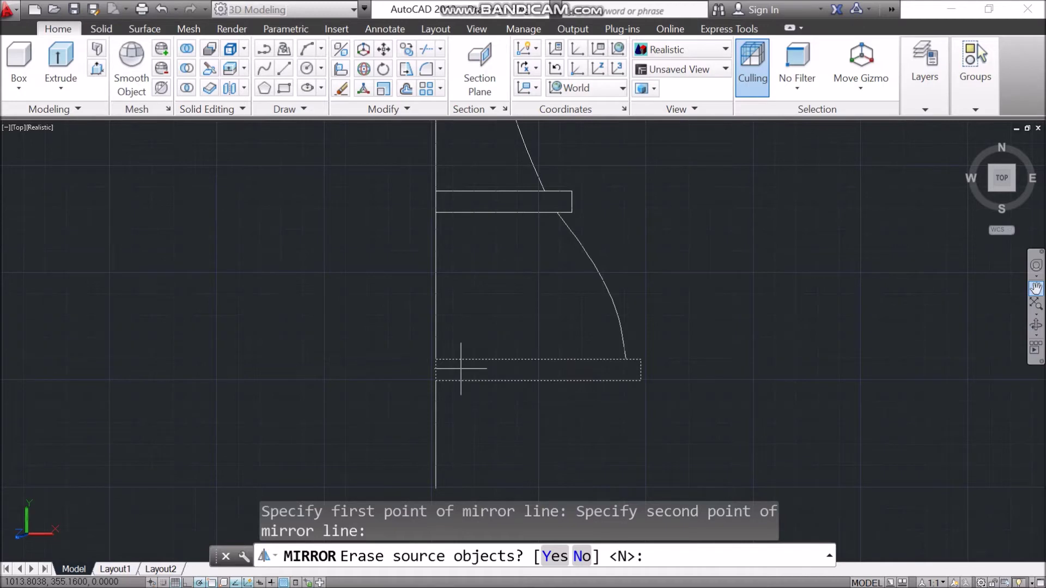
key(Return)
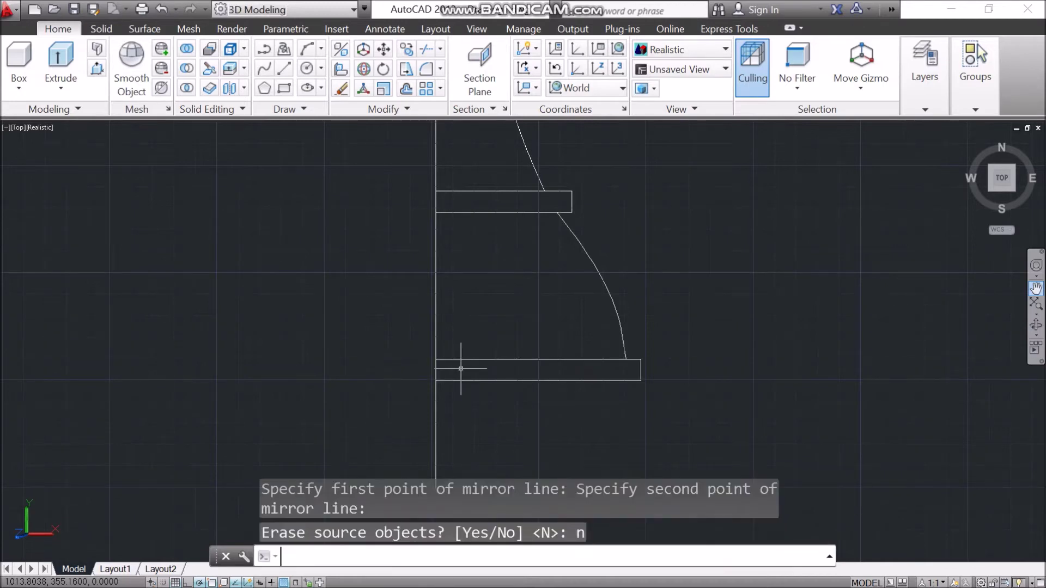
- Move one of the two overlapping bottom rectangles 25 units straight down along the vertical axis line
click(466, 381)
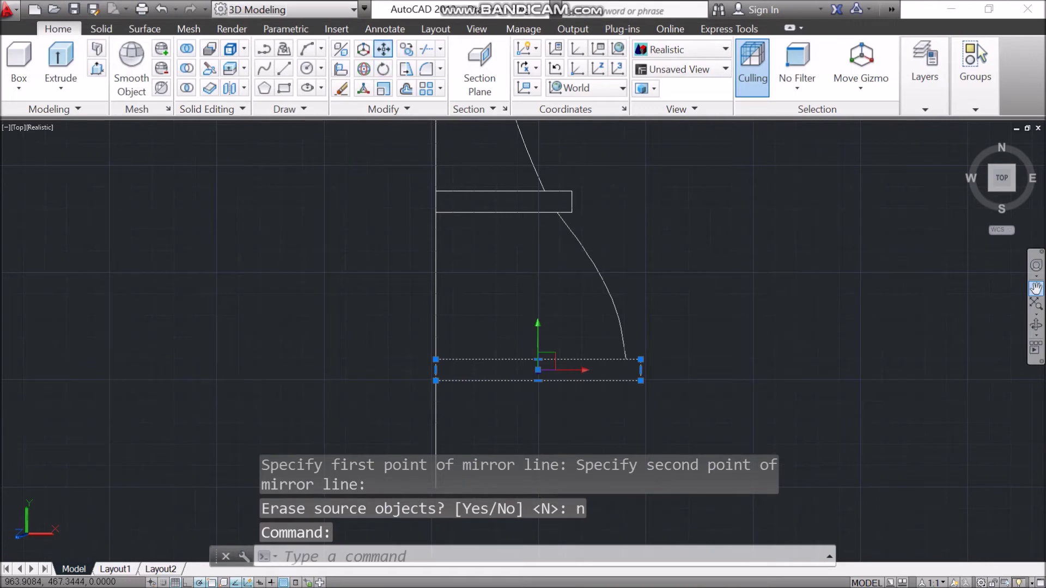
click(384, 49)
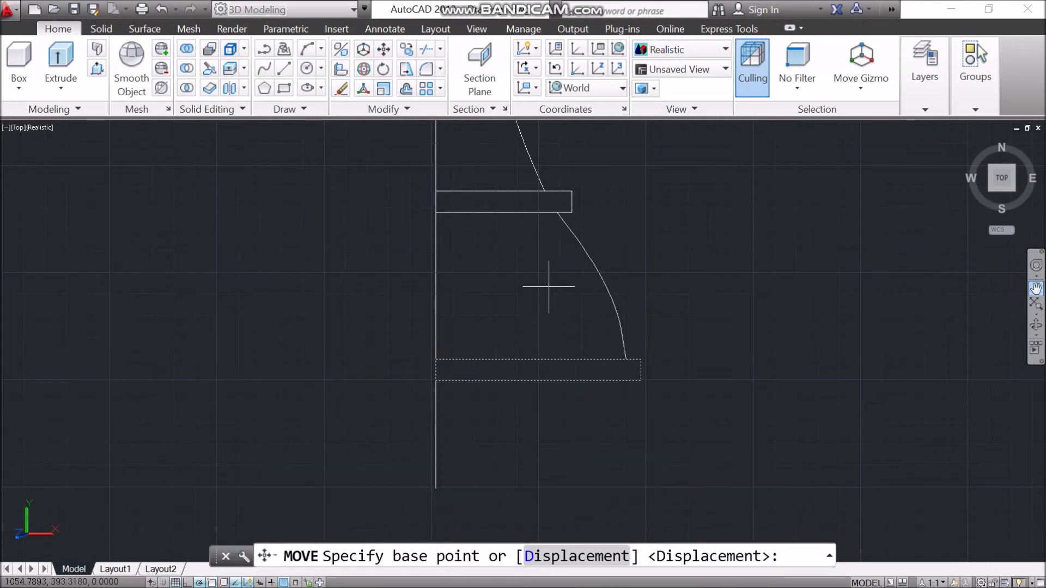
click(436, 380)
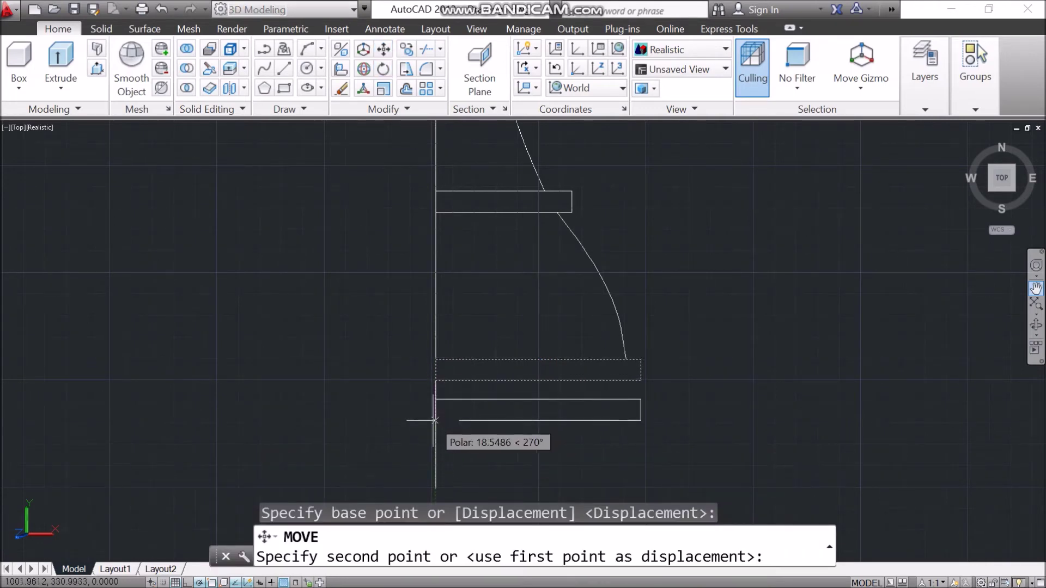
text(25)
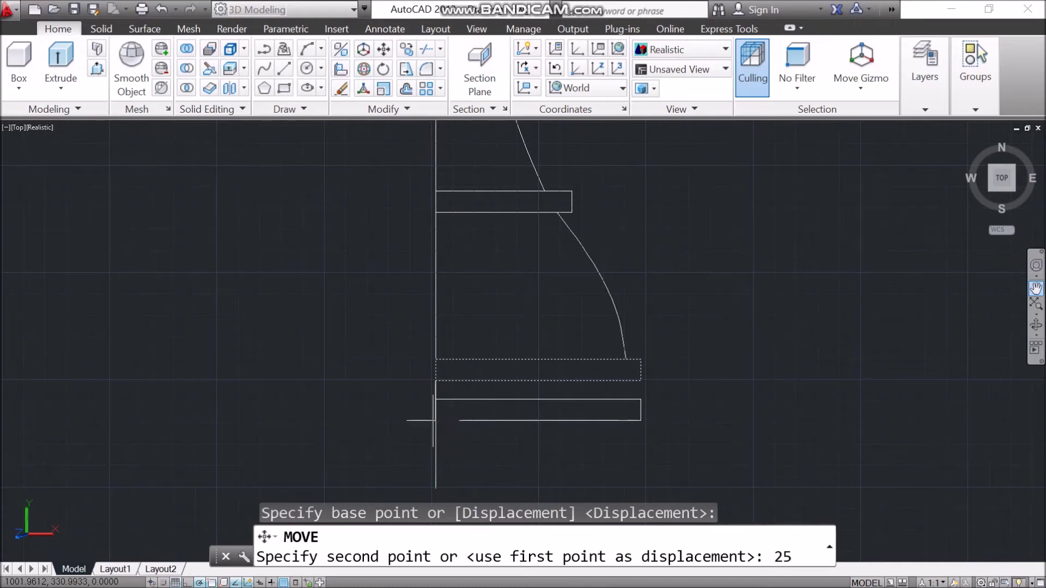
key(Return)
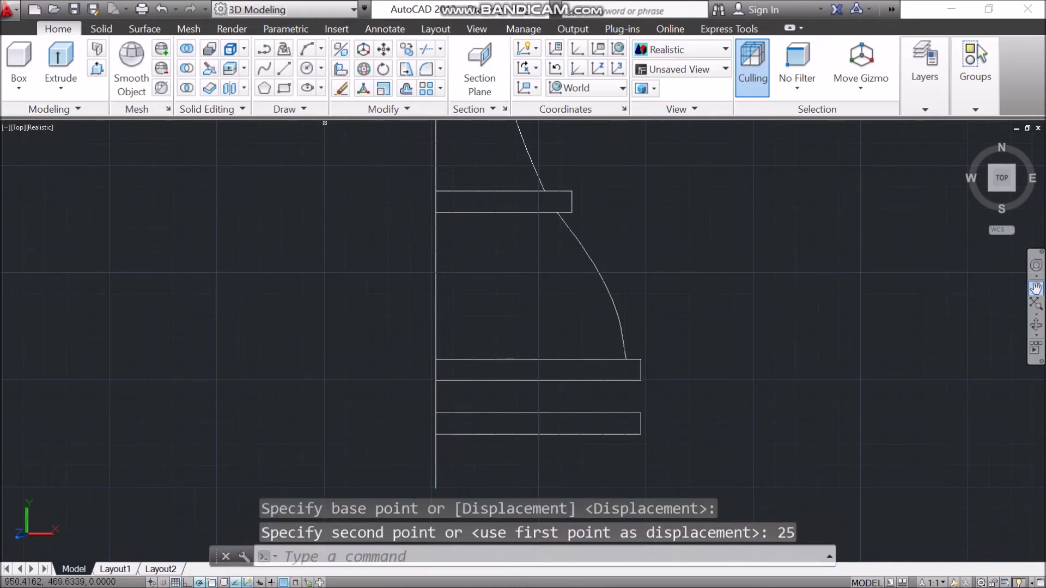
- Draw a vertical line between the two bottom rectangles, aligned with the lower spline's endpoint
click(284, 68)
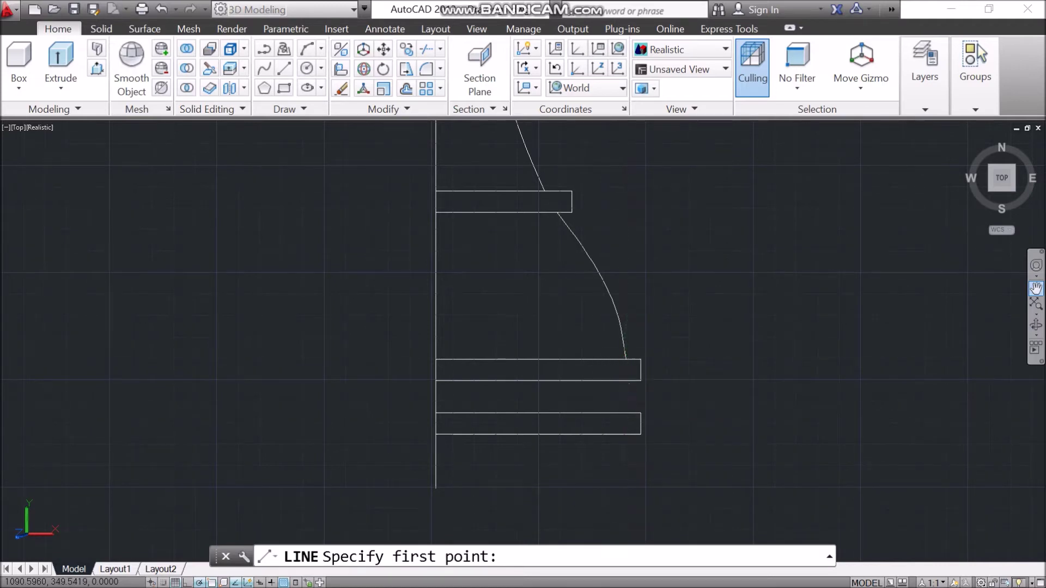
click(626, 381)
click(626, 413)
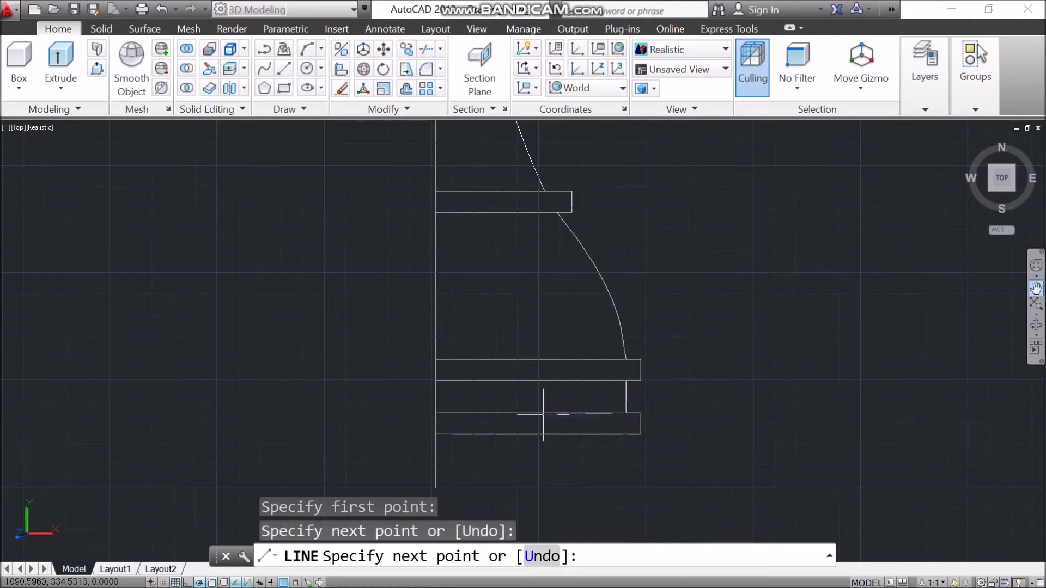
- Trim away the part of the circle inside the top rectangle, using that rectangle as the cutting edge
scroll(629, 397, down, 2)
middle_drag(630, 397, 699, 505)
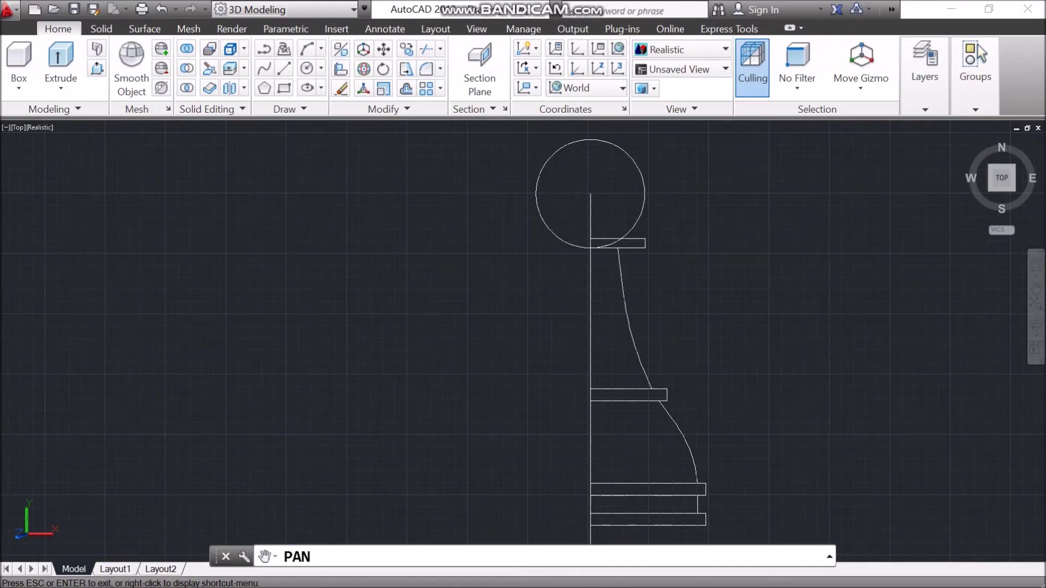
scroll(696, 170, up, 4)
key(Escape)
text(trim)
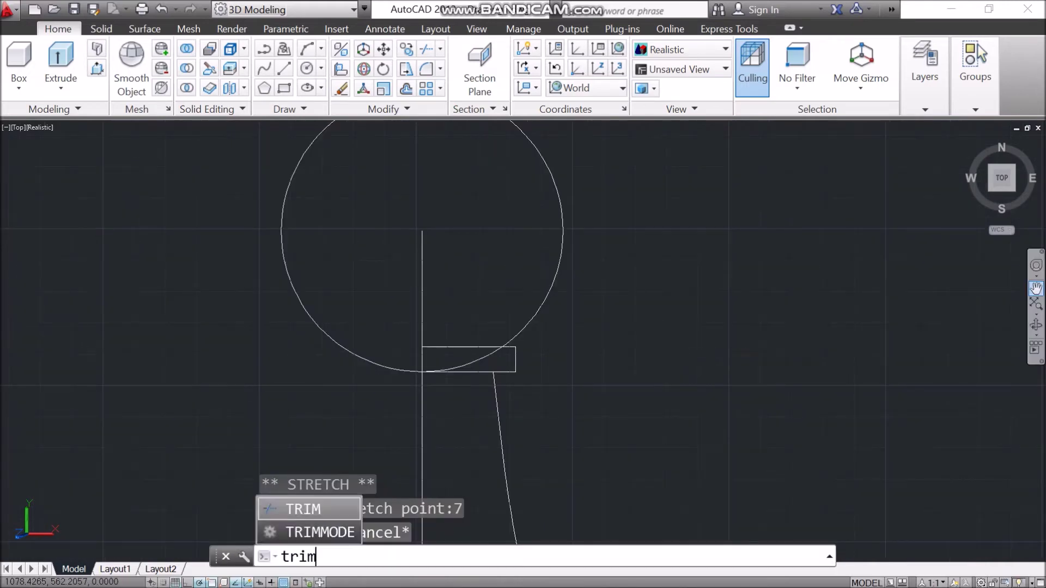
key(Return)
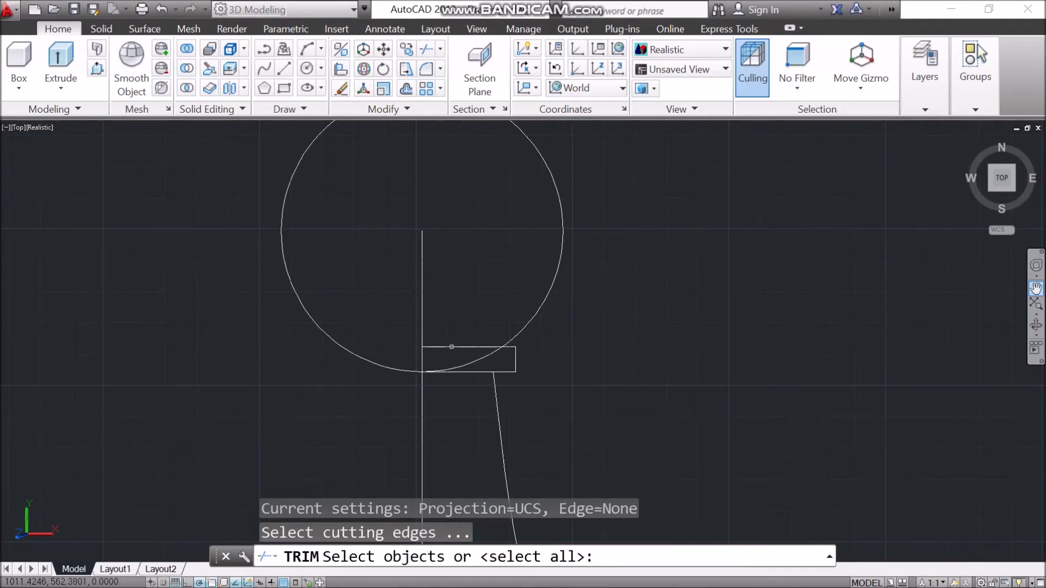
click(451, 347)
key(Return)
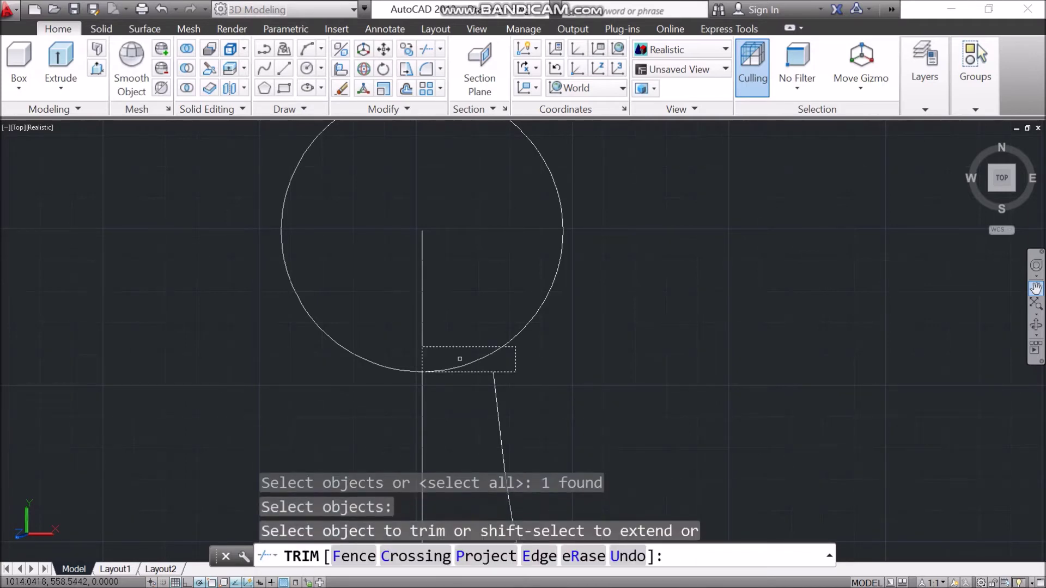
click(464, 365)
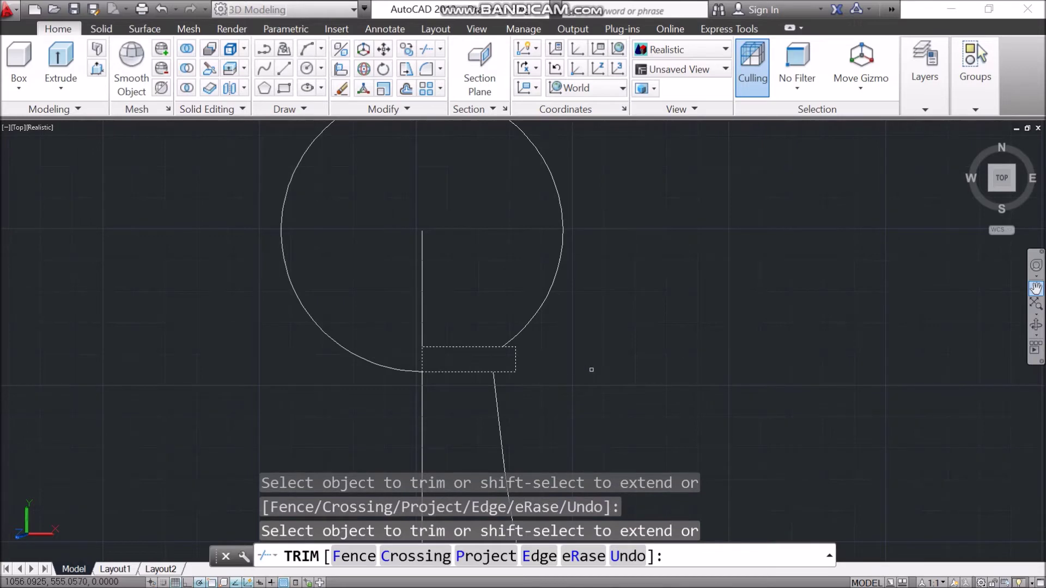
key(Escape)
- Stretch the vertical axis line's upper end from the circle's center to the circle's topmost point
scroll(642, 294, down, 2)
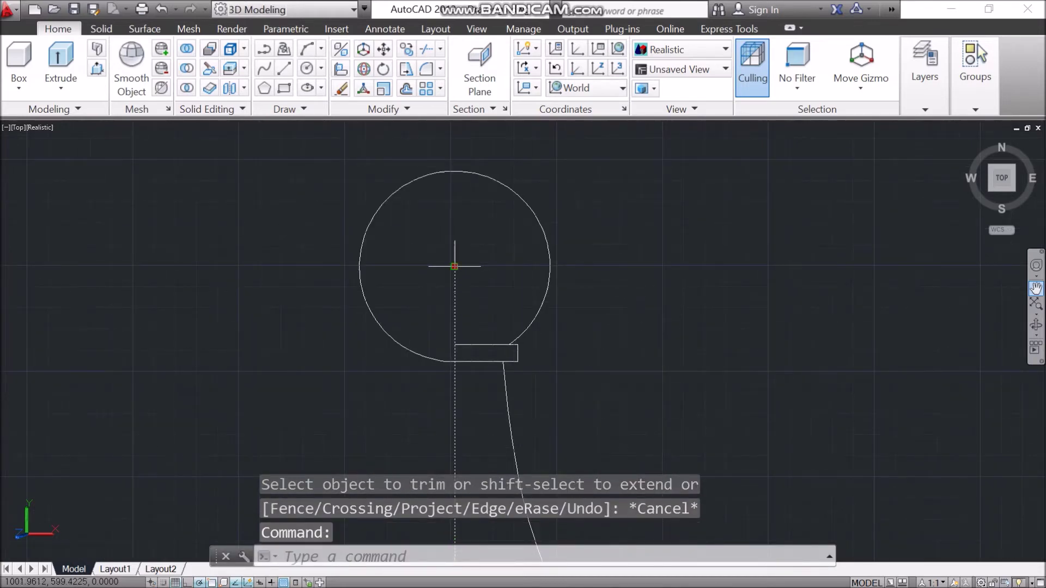
click(454, 266)
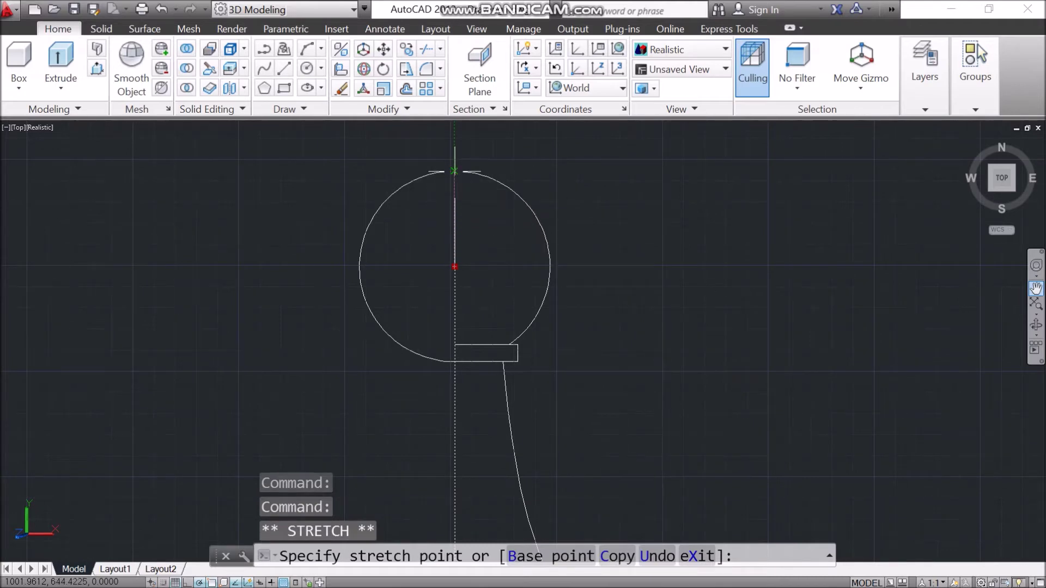
click(455, 172)
key(Escape)
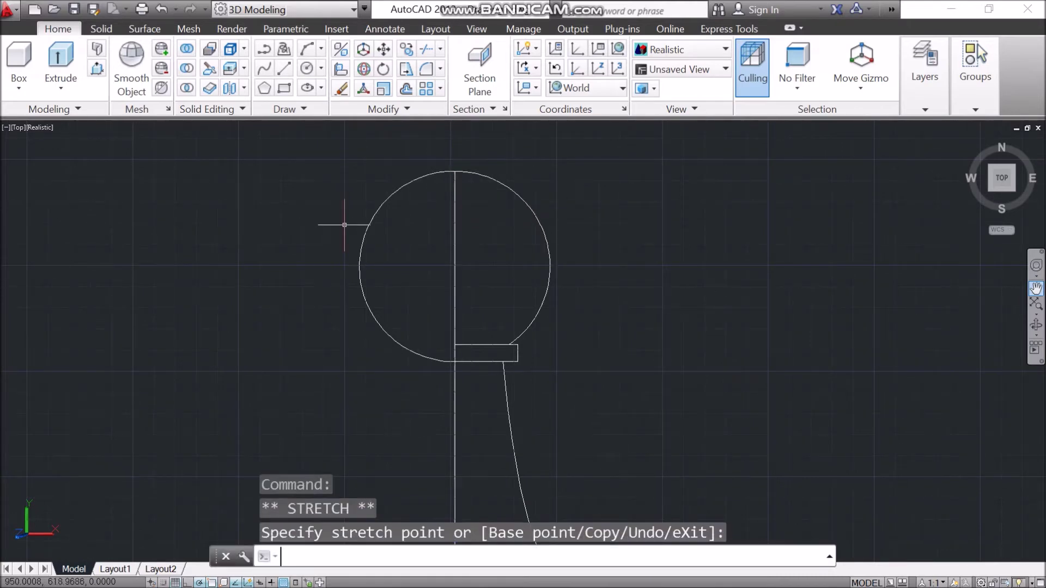
- Trim away the left half of the circle, using the vertical axis line as the cutting edge
key(Return)
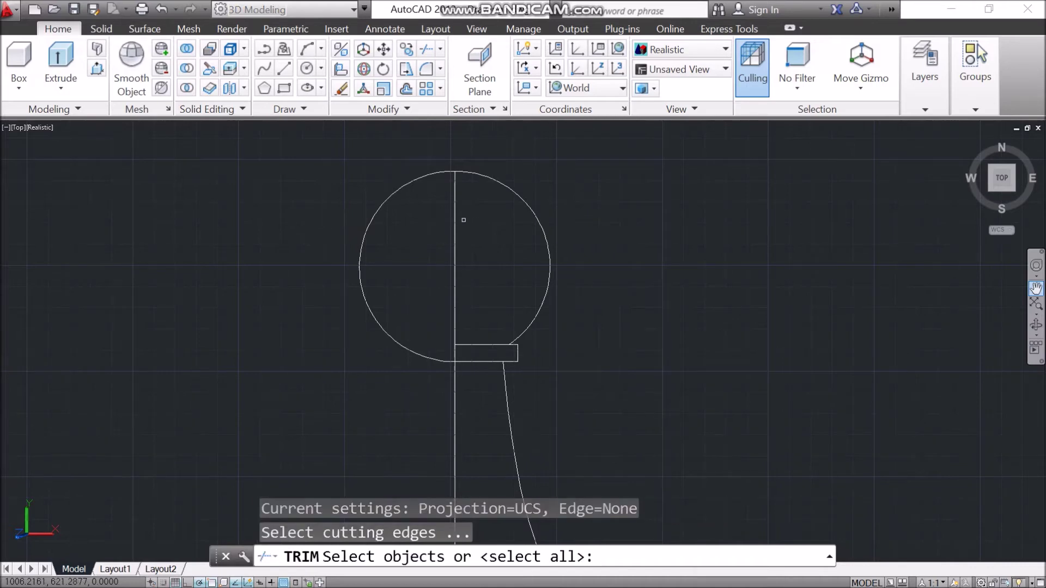
click(455, 222)
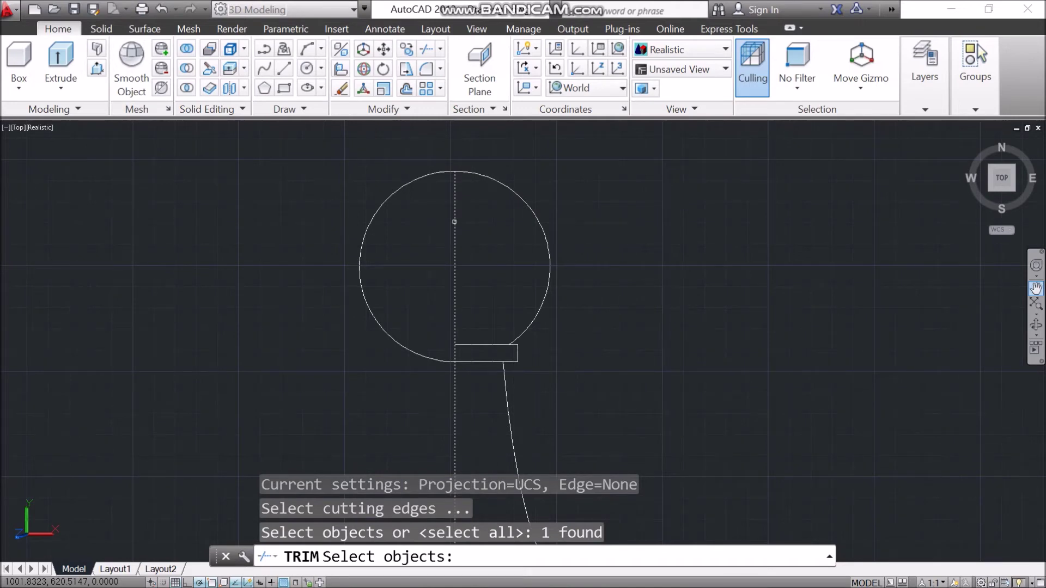
key(Return)
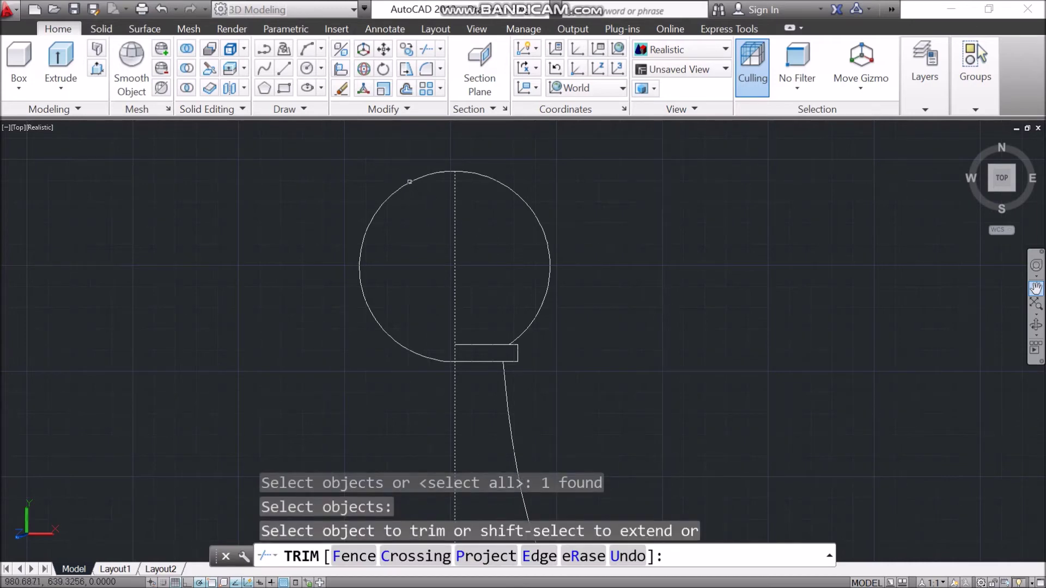
click(409, 181)
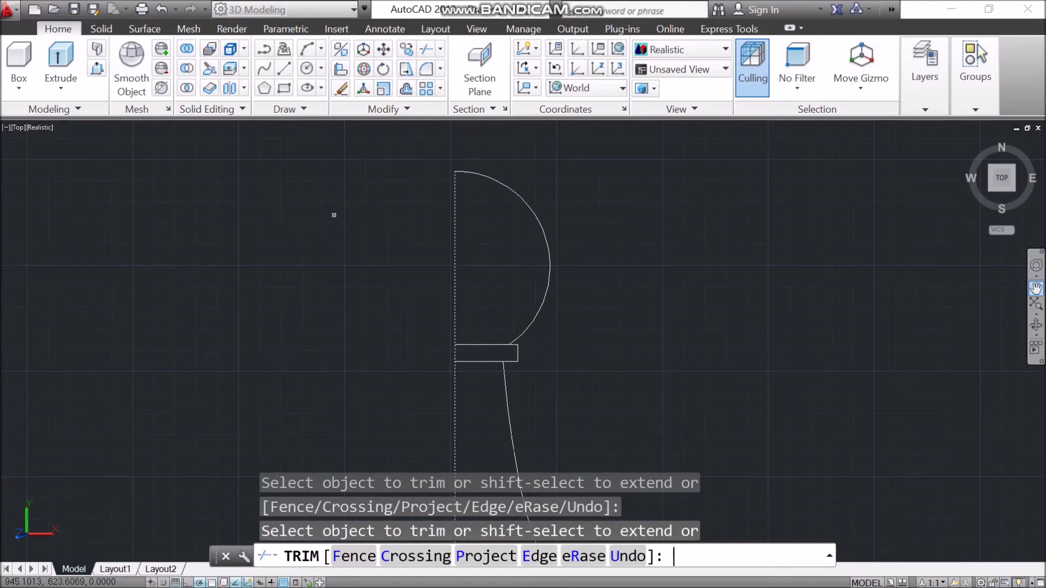
key(Return)
- Trace a polyline around the top rectangle's outer end, from the circle arc's lower end to the upper spline's start
scroll(599, 346, down, 2)
scroll(523, 327, up, 3)
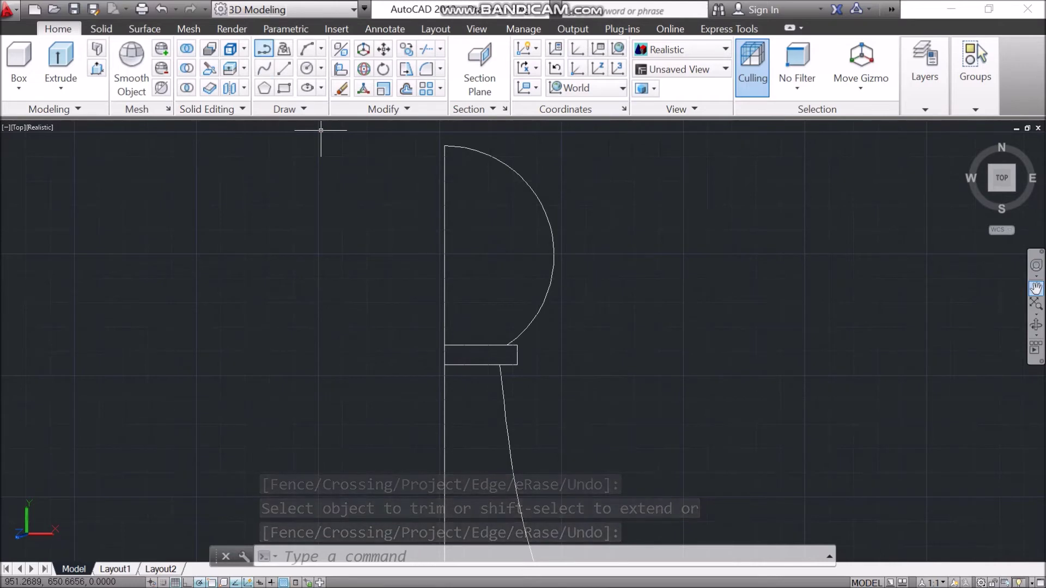
click(264, 49)
scroll(472, 312, up, 2)
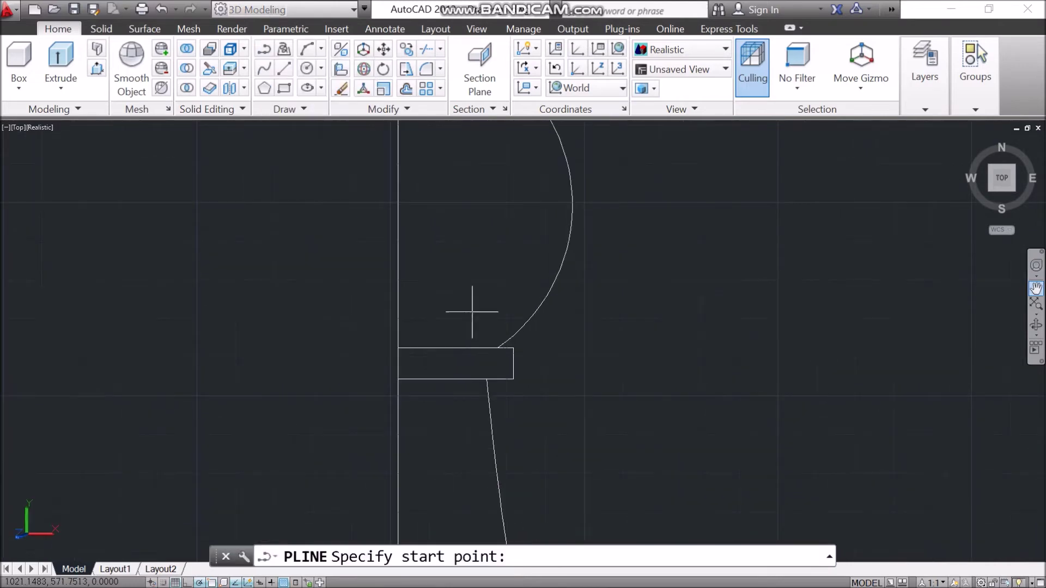
scroll(521, 340, up, 4)
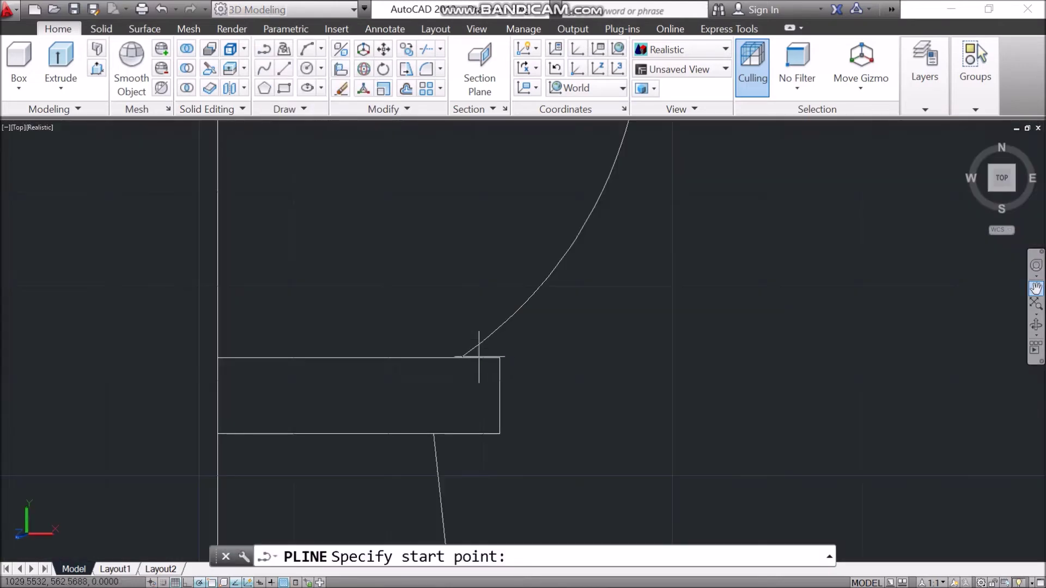
click(460, 358)
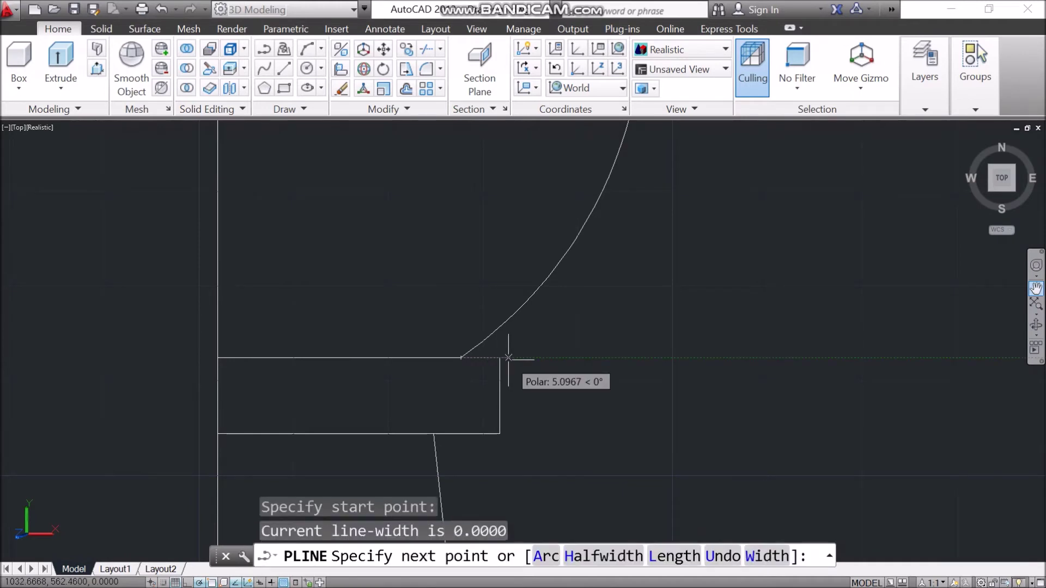
click(499, 358)
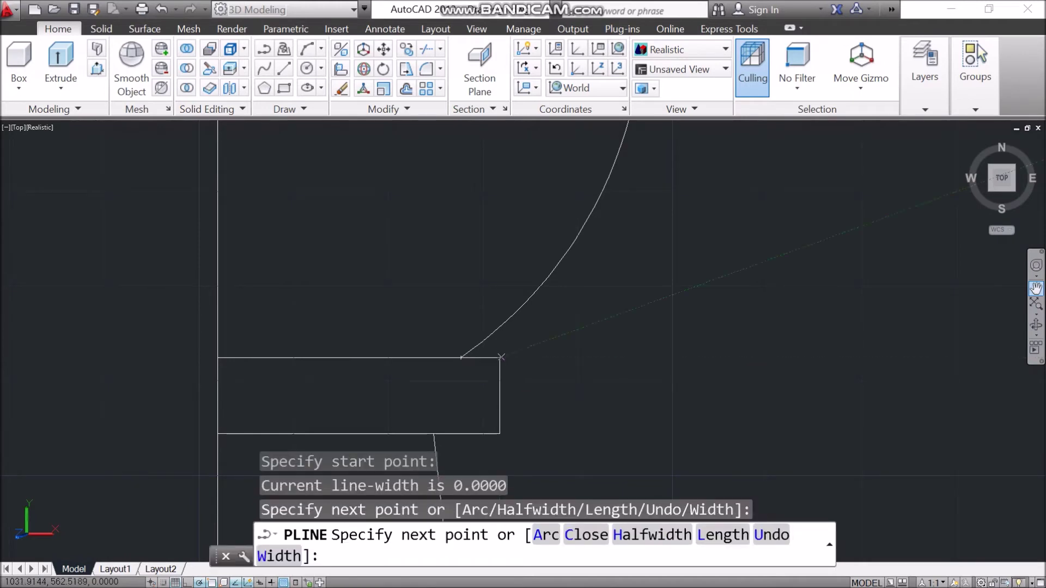
click(500, 434)
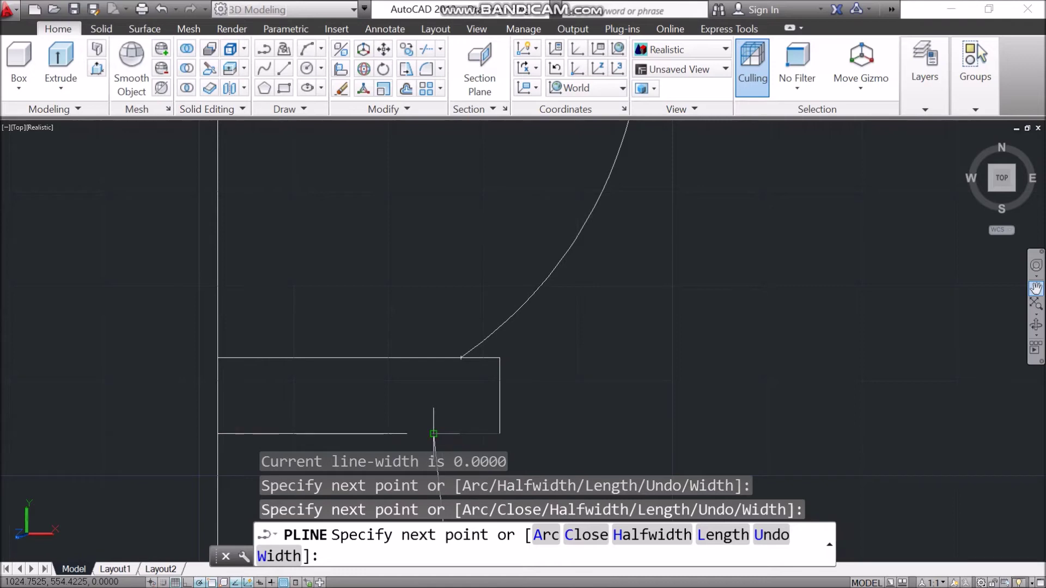
click(434, 434)
key(Return)
- Trace a polyline around the middle rectangle's outer end, from the upper spline's lower end to the lower spline's start
scroll(520, 341, down, 5)
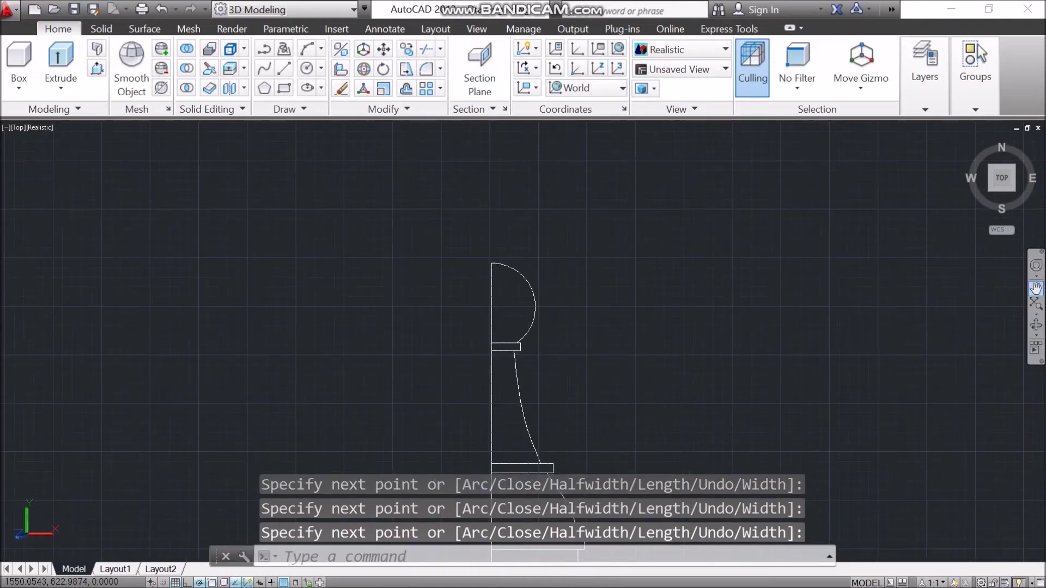
click(1036, 288)
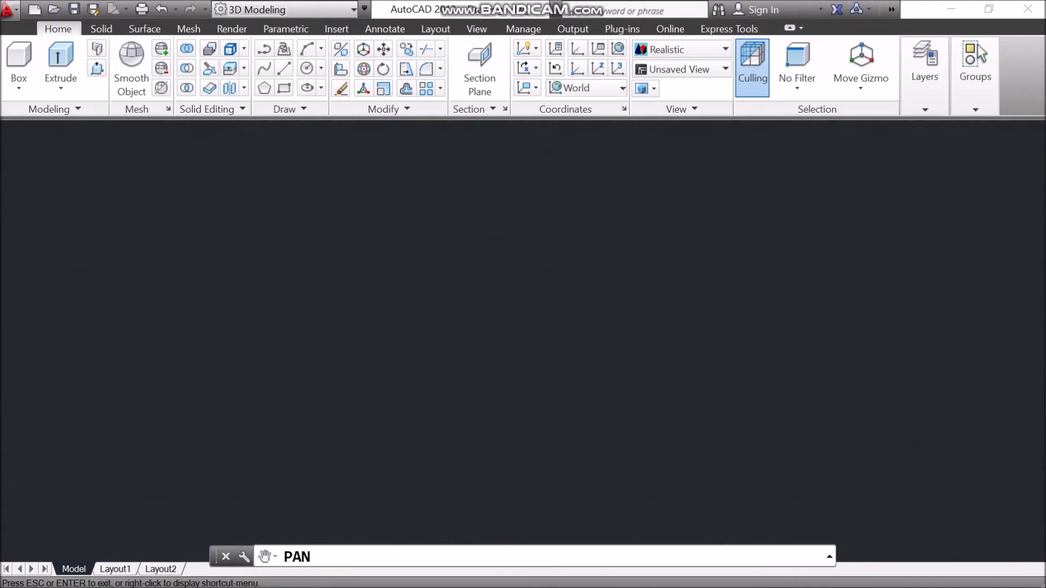
scroll(549, 479, up, 7)
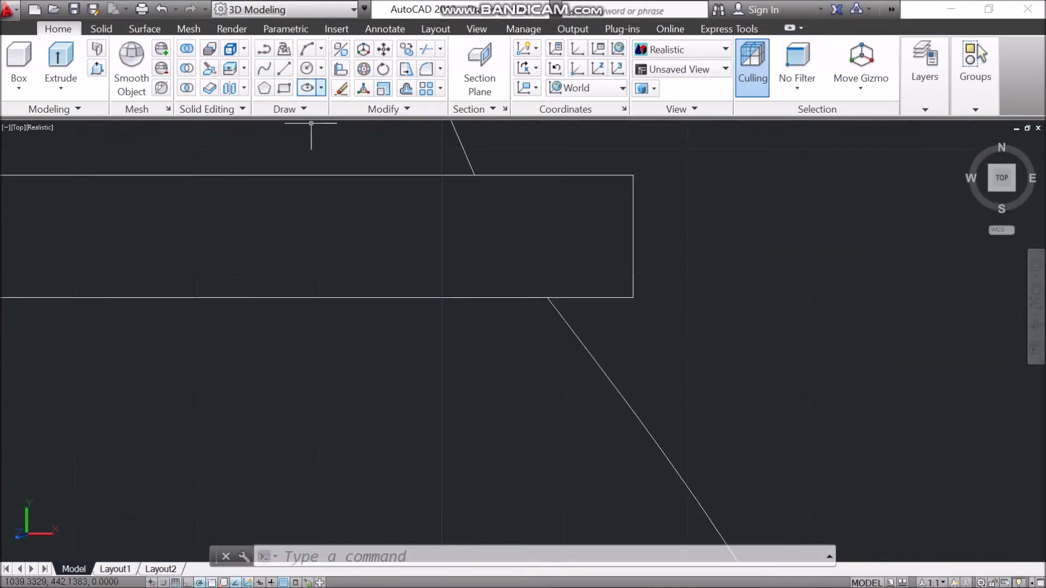
text(pl)
key(Return)
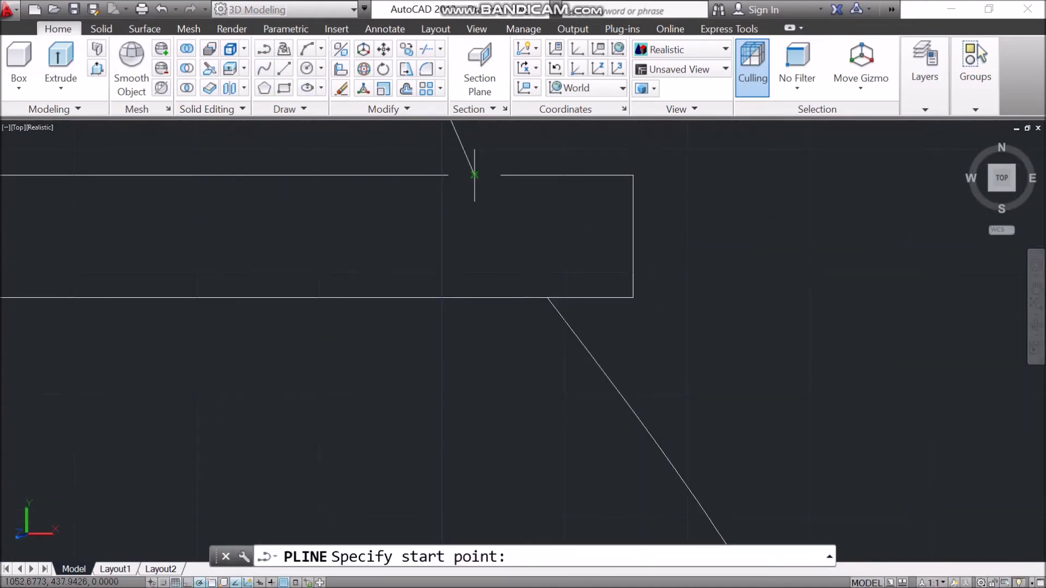
click(473, 174)
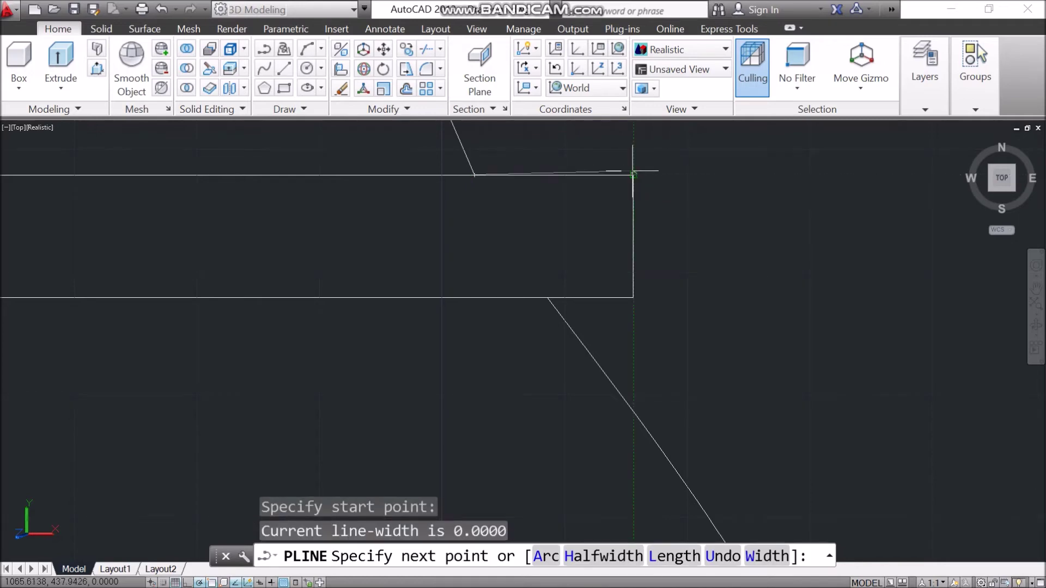
click(633, 174)
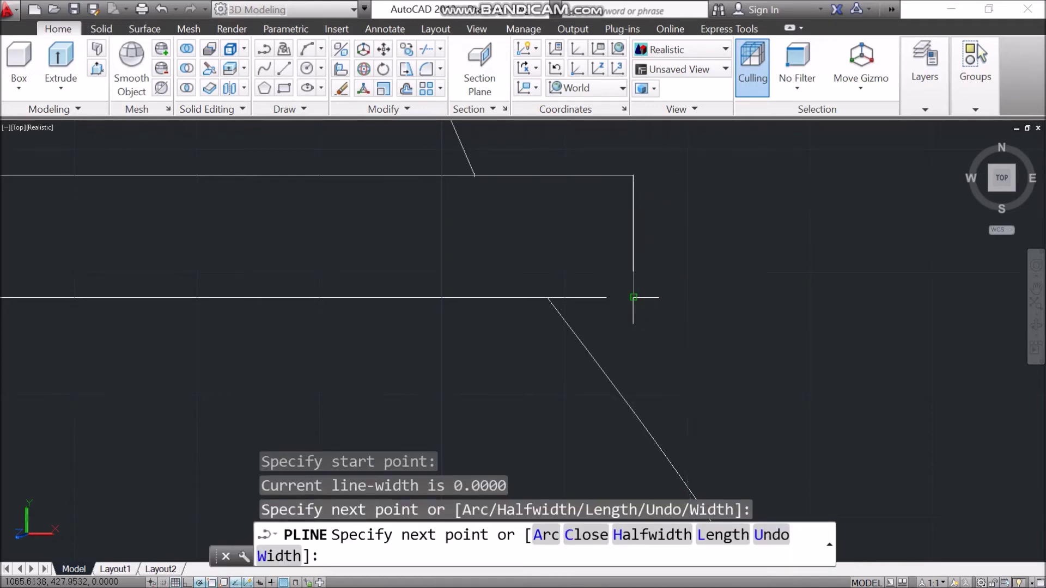
click(564, 297)
click(547, 298)
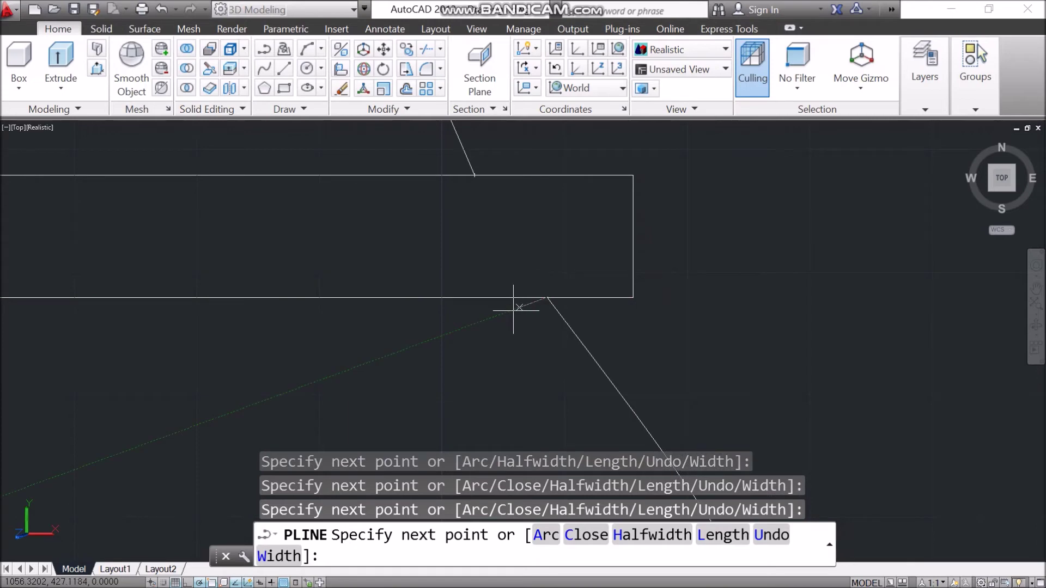
key(Return)
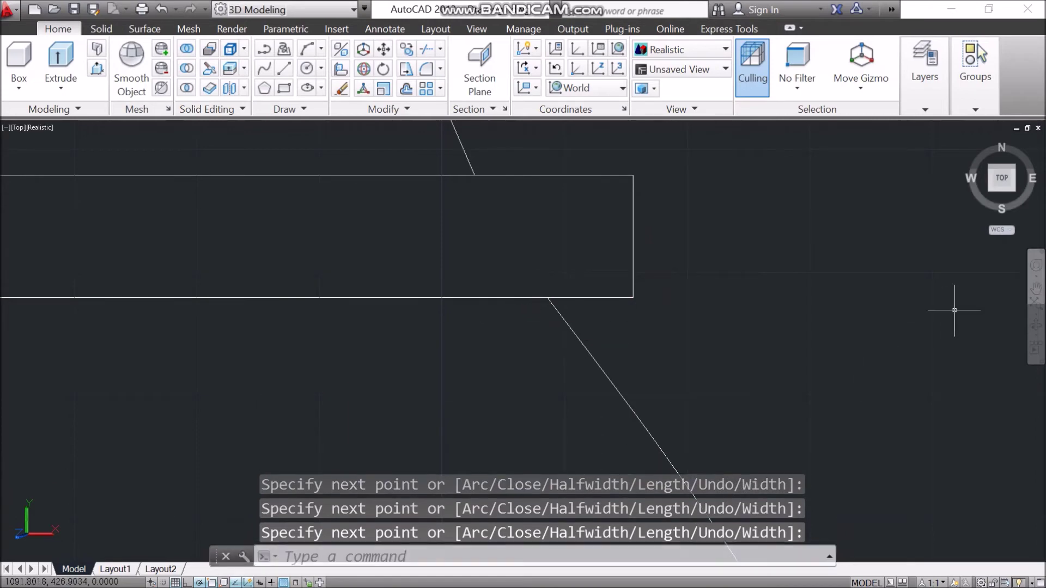
- Start a polyline at the lower spline's bottom end and trace the upper base rectangle's outer end to the short vertical line
click(1035, 288)
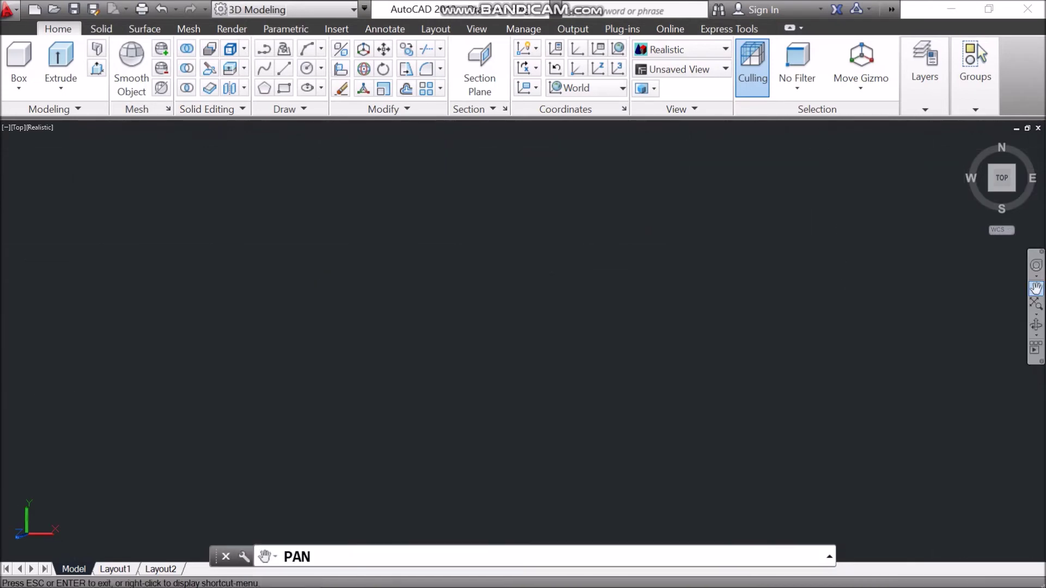
mouse_move(436, 180)
mouse_down()
mouse_move(429, 324)
mouse_move(574, 434)
mouse_up()
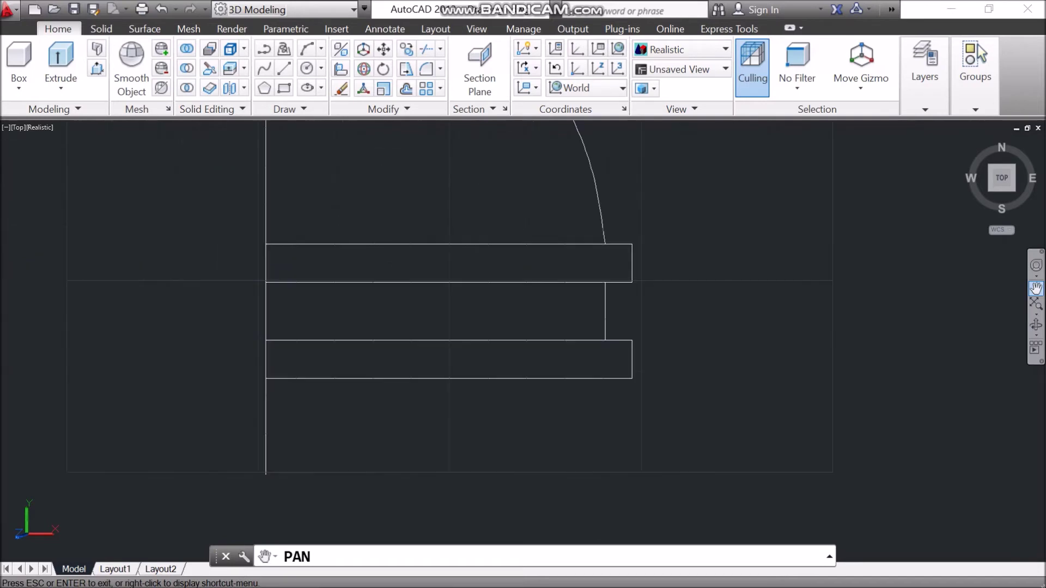
drag(414, 261, 570, 398)
key(Escape)
click(264, 49)
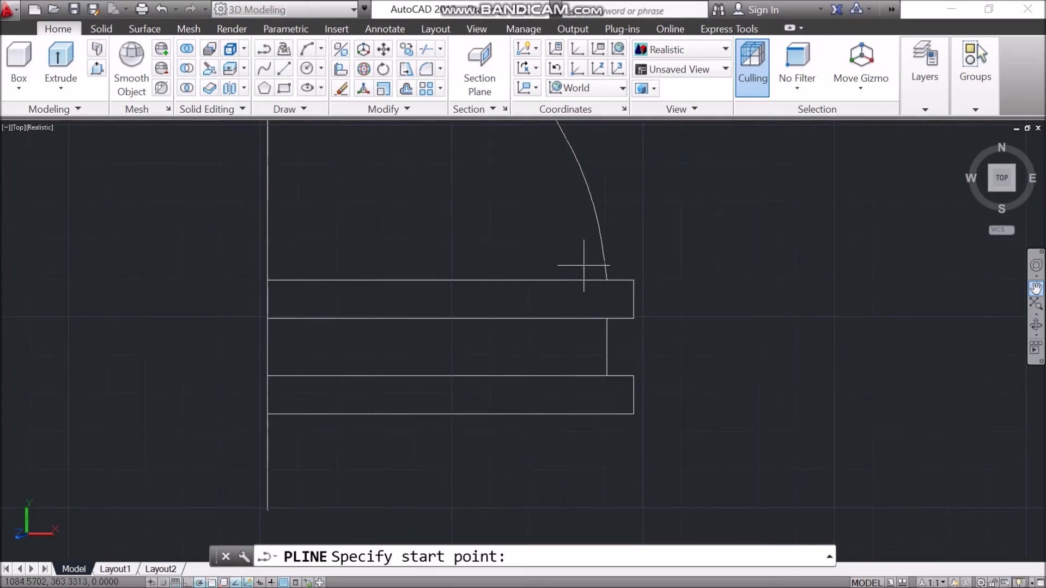
click(607, 280)
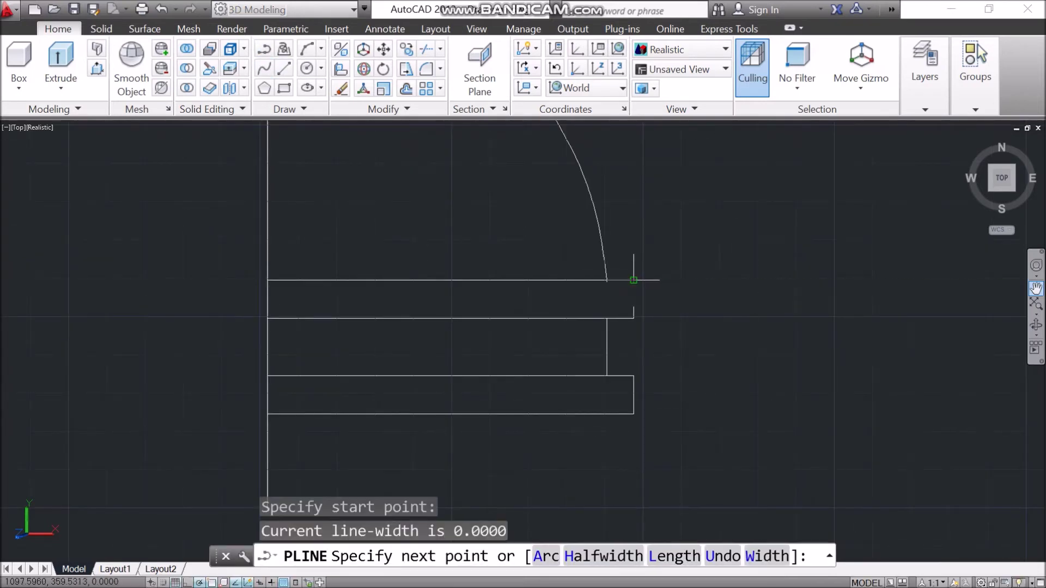
click(633, 280)
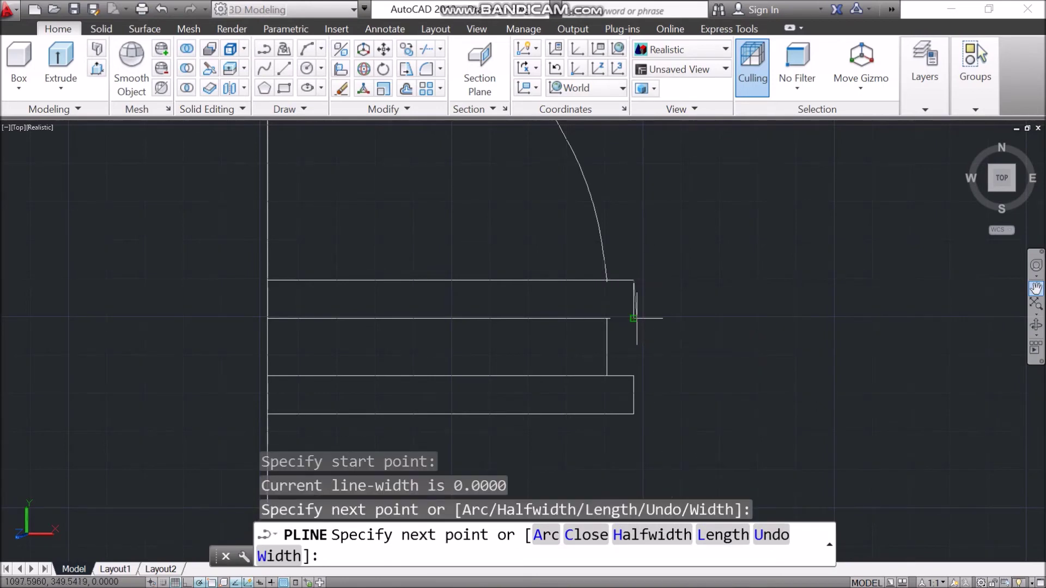
click(633, 317)
click(606, 317)
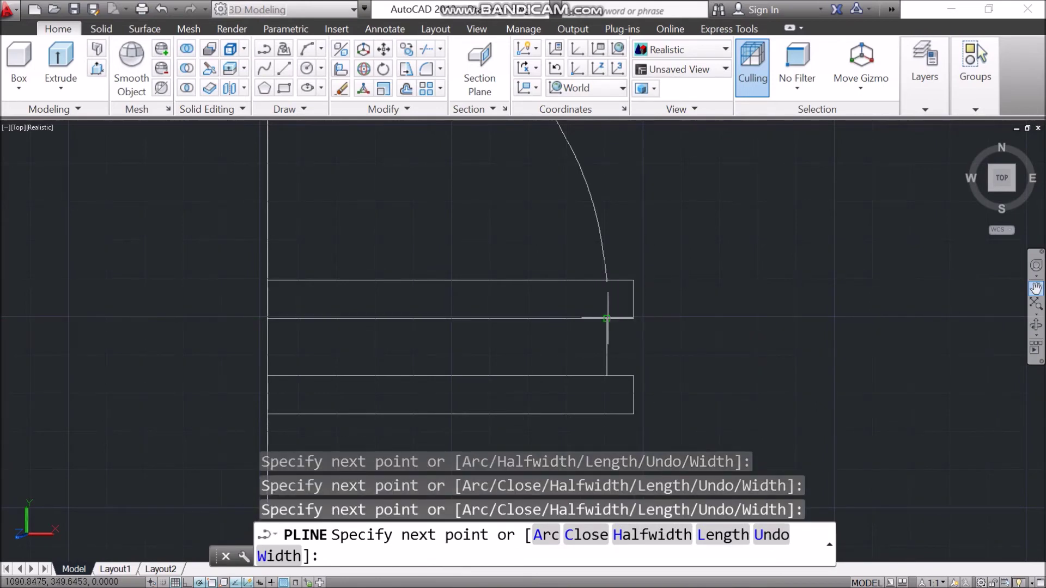
- Continue the polyline down the short vertical line, around the bottom rectangle's outer end and along its bottom edge to the axis line
click(607, 375)
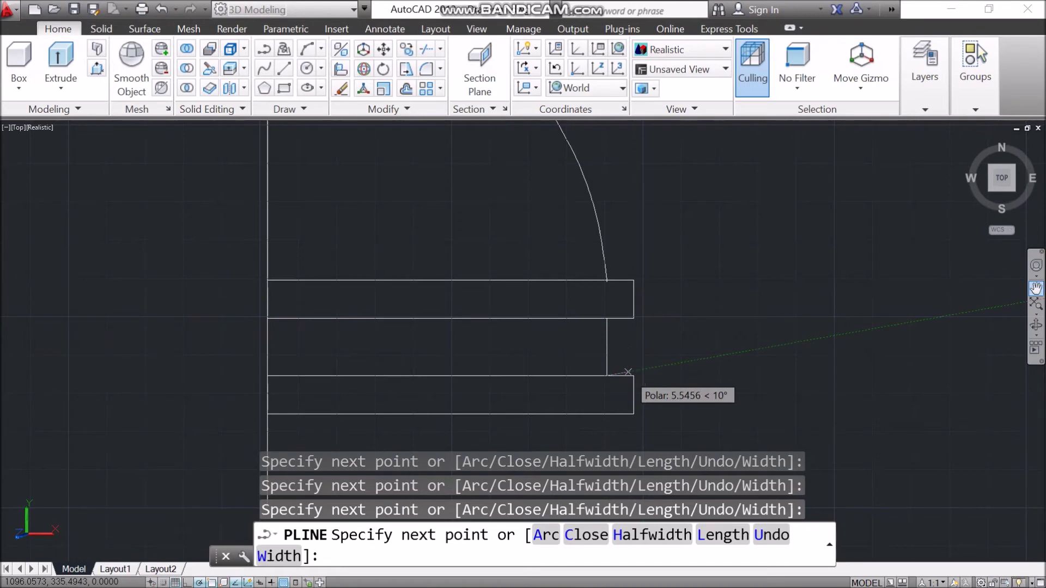
click(634, 375)
click(633, 414)
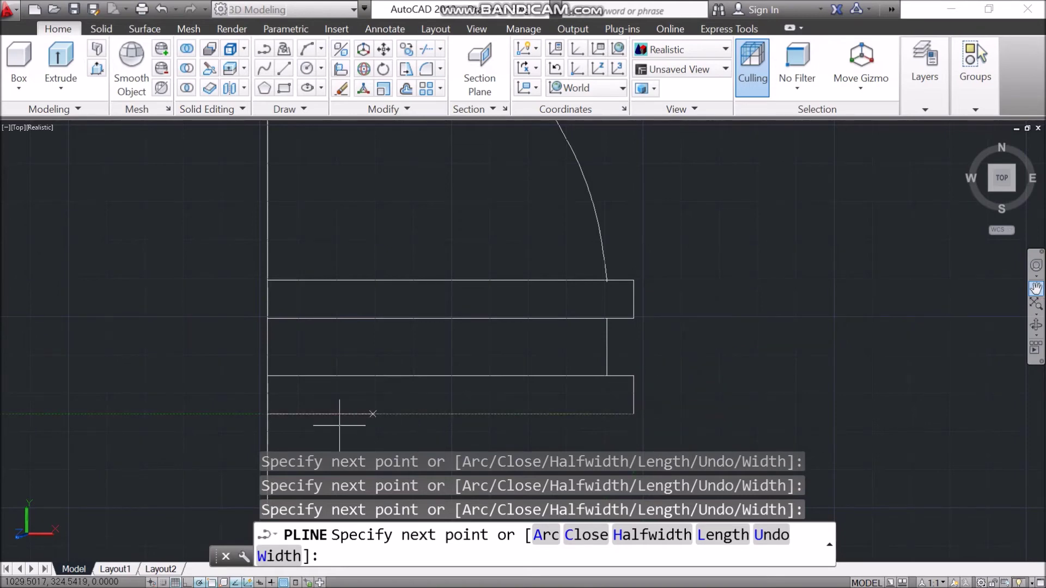
click(268, 414)
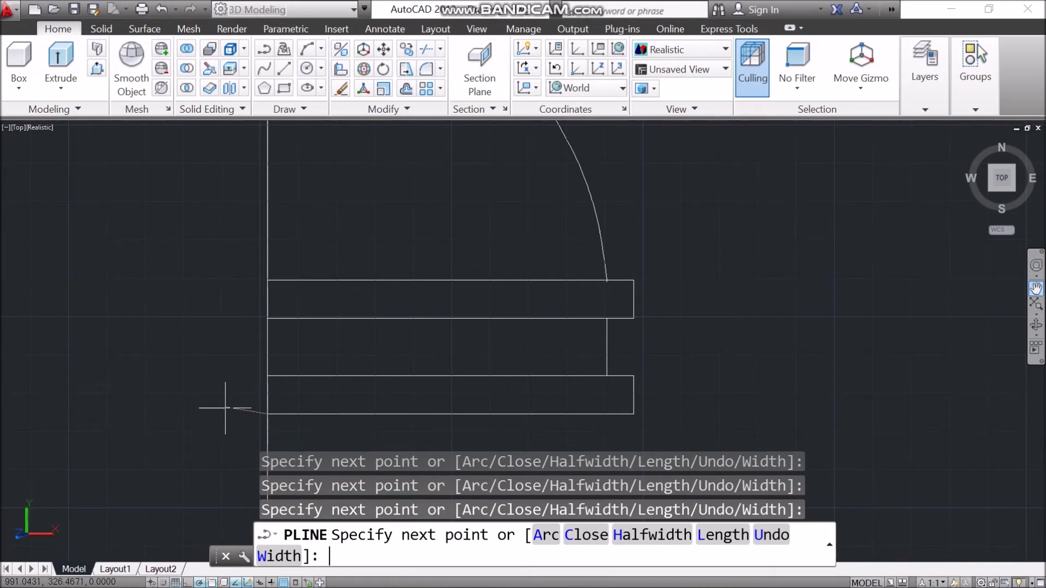
key(Escape)
- Erase the two original base rectangles behind the traced outline
scroll(462, 250, down, 2)
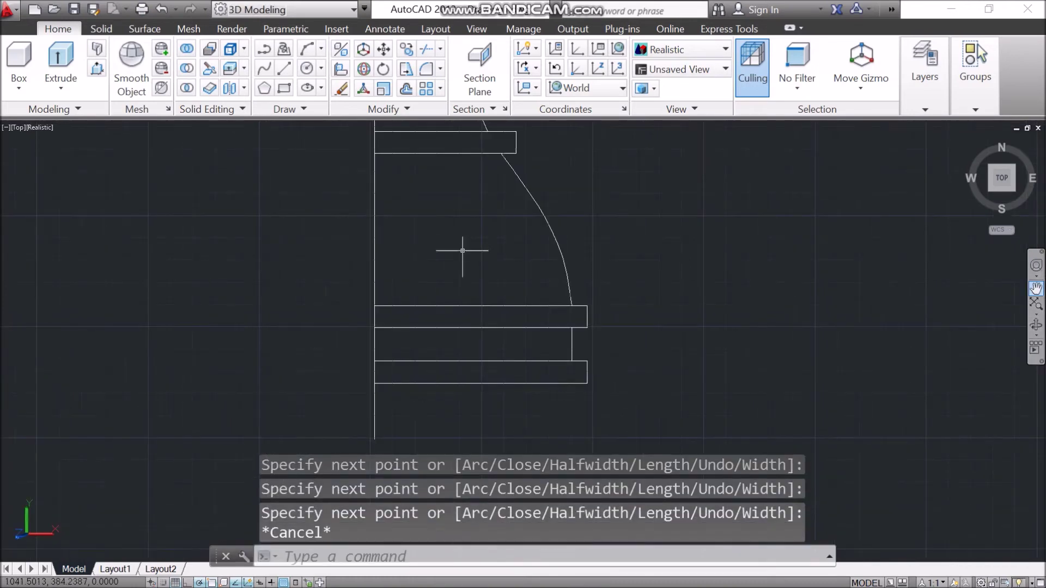
click(462, 362)
key(Delete)
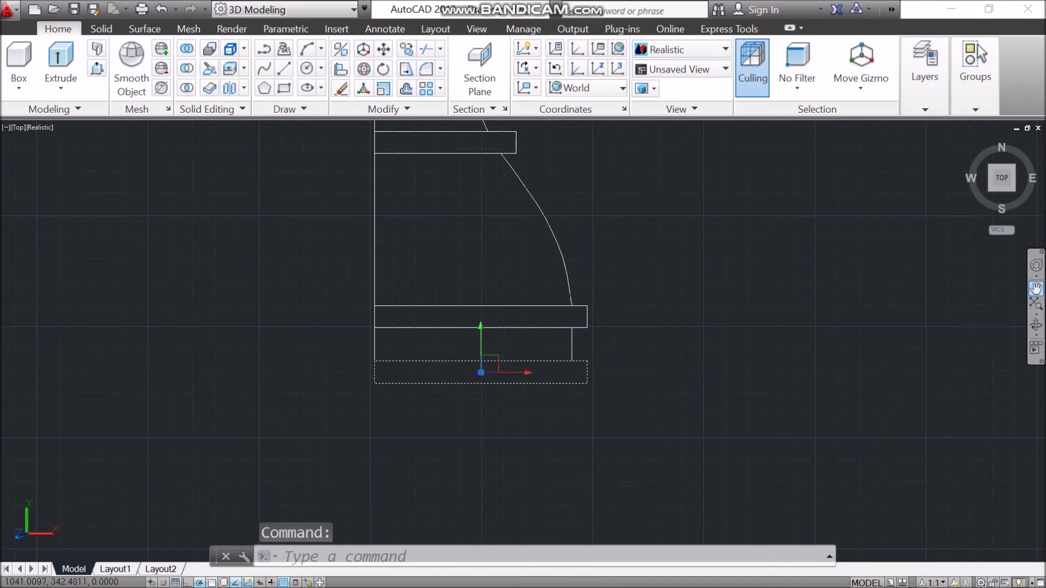
click(456, 328)
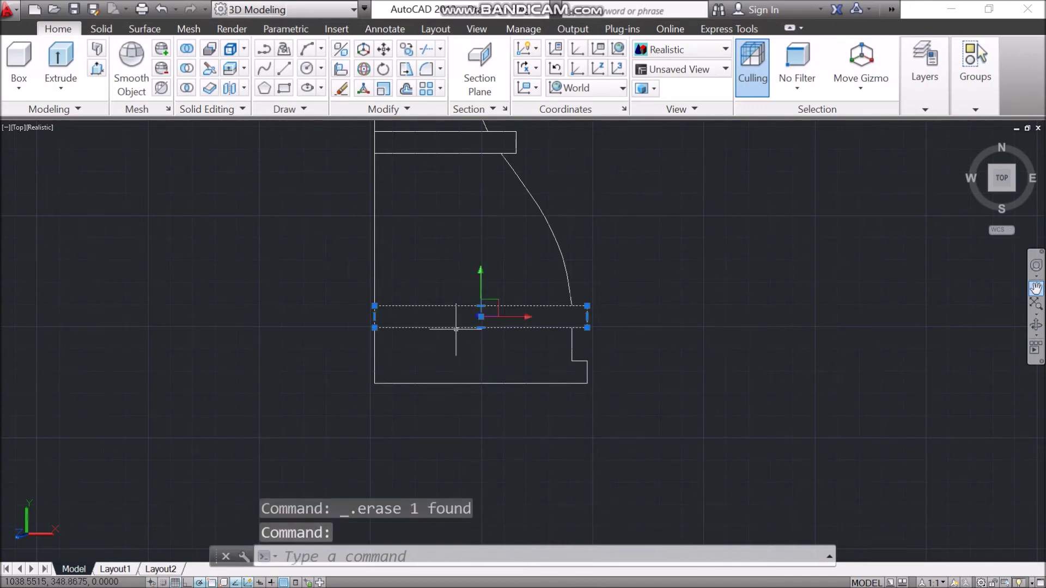
key(Delete)
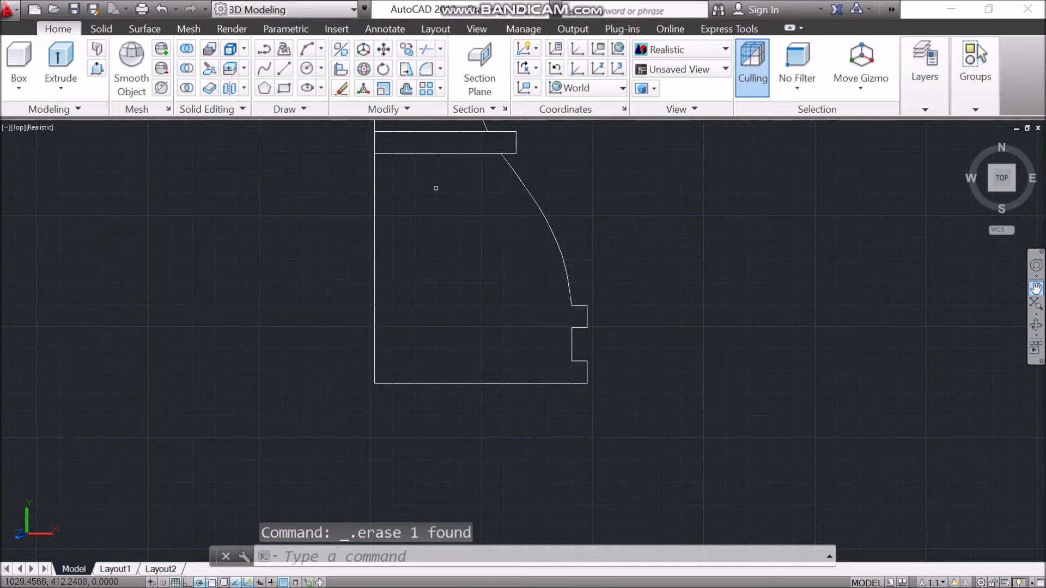
- Erase the original rectangles at the middle collar and at the neck below the head arc
click(424, 153)
key(Delete)
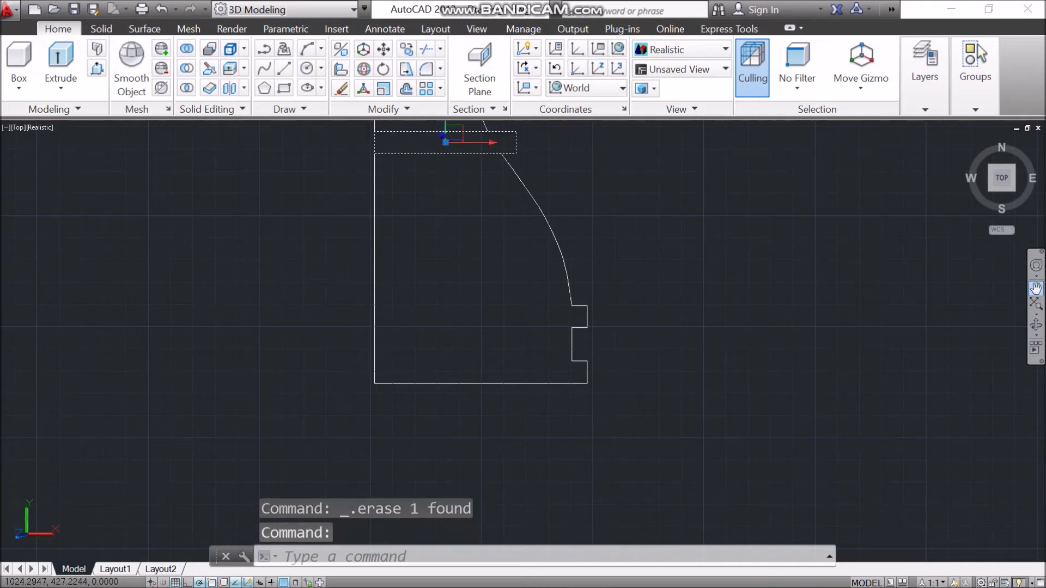
scroll(567, 207, down, 2)
scroll(530, 355, down, 3)
scroll(533, 360, up, 2)
click(1036, 289)
mouse_move(555, 261)
mouse_down()
mouse_move(652, 362)
mouse_move(652, 388)
mouse_move(611, 405)
mouse_up()
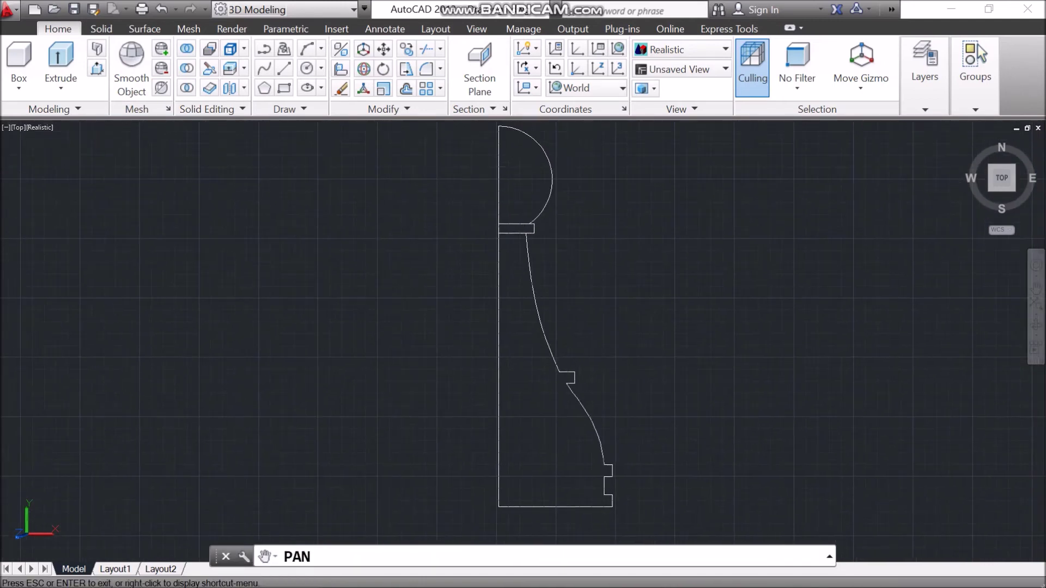
key(Escape)
click(502, 228)
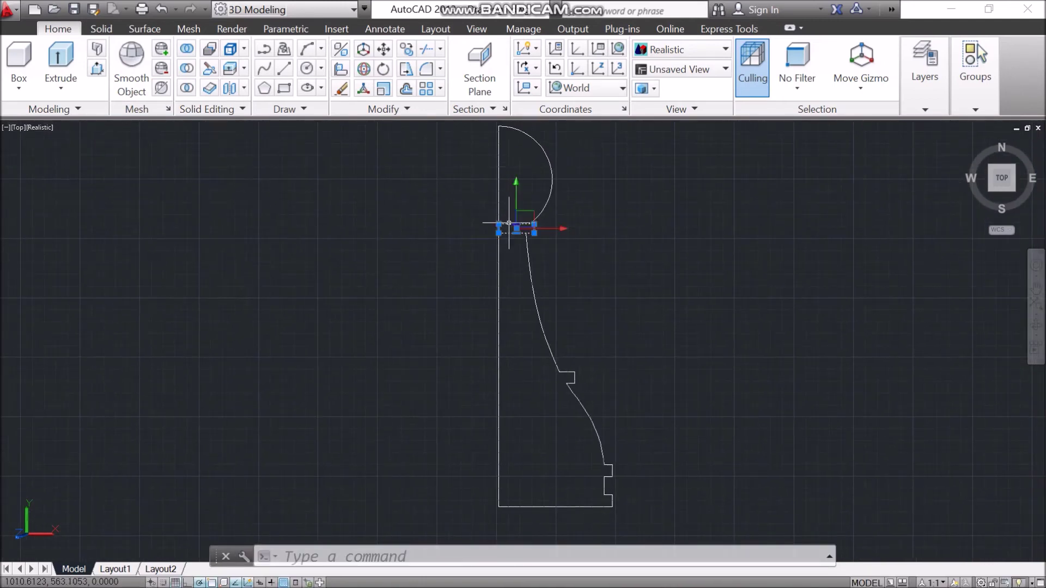
key(Delete)
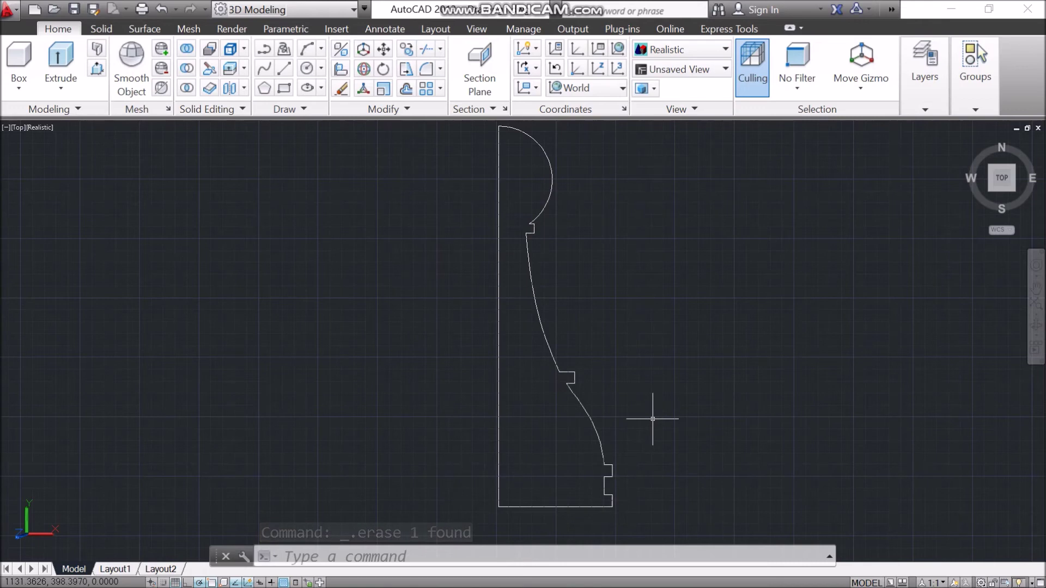
- Join the head arc, both splines and the three traced polylines into one continuous profile curve
text(join)
key(Return)
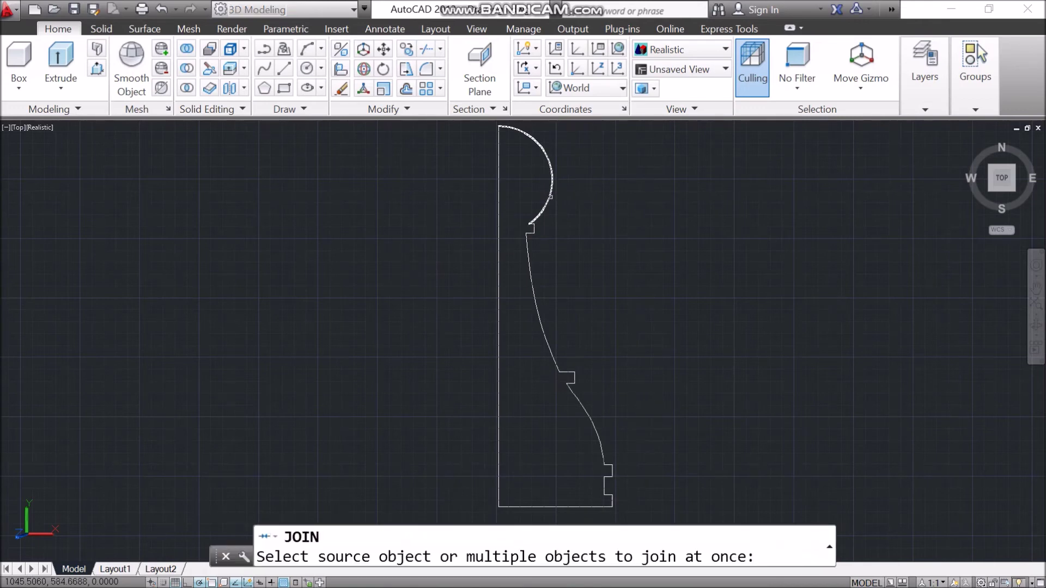
click(553, 193)
click(531, 229)
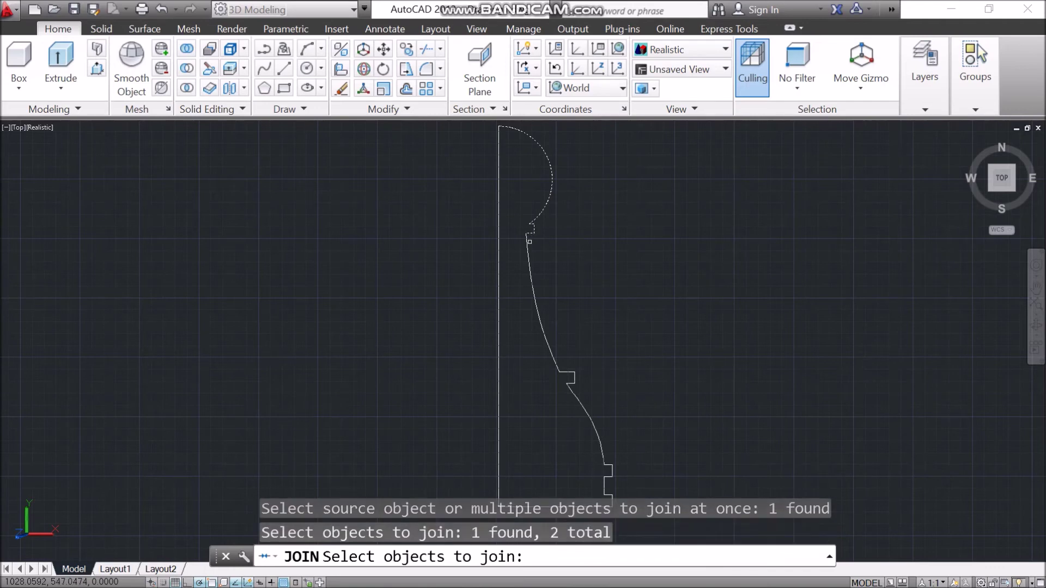
click(551, 351)
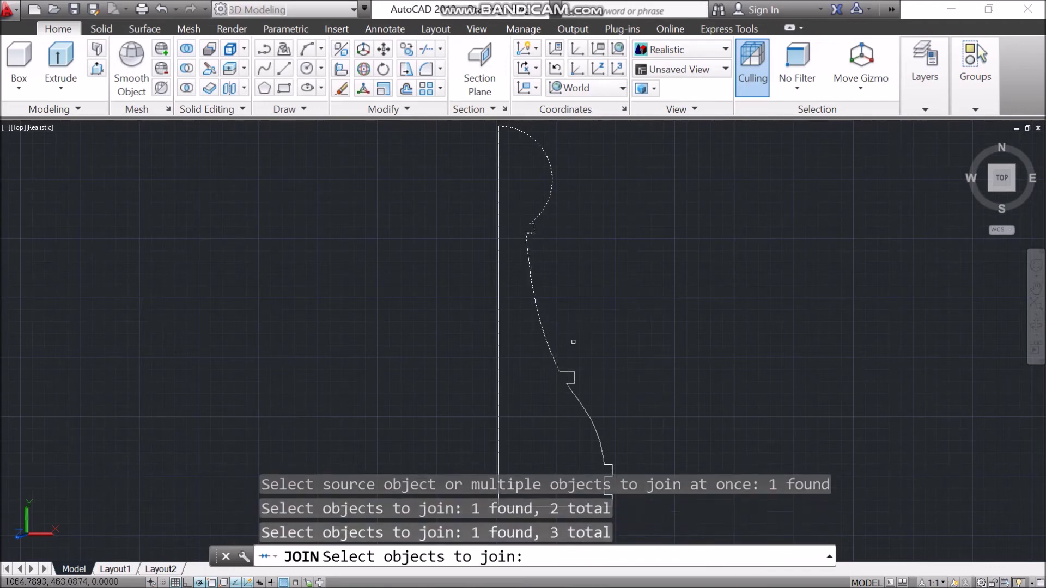
click(572, 377)
click(568, 386)
click(605, 437)
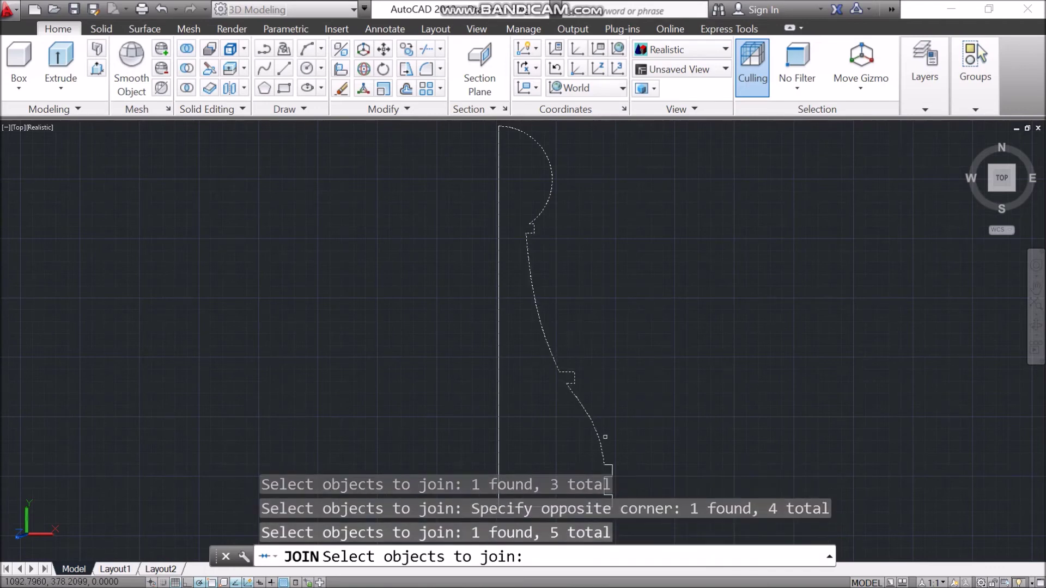
click(611, 467)
scroll(524, 341, down, 1)
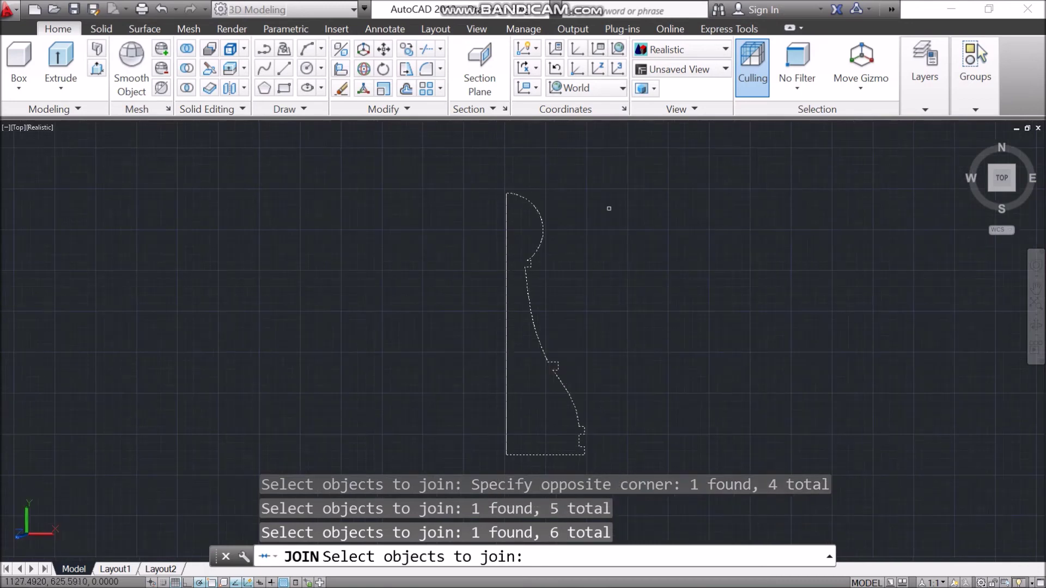
key(Return)
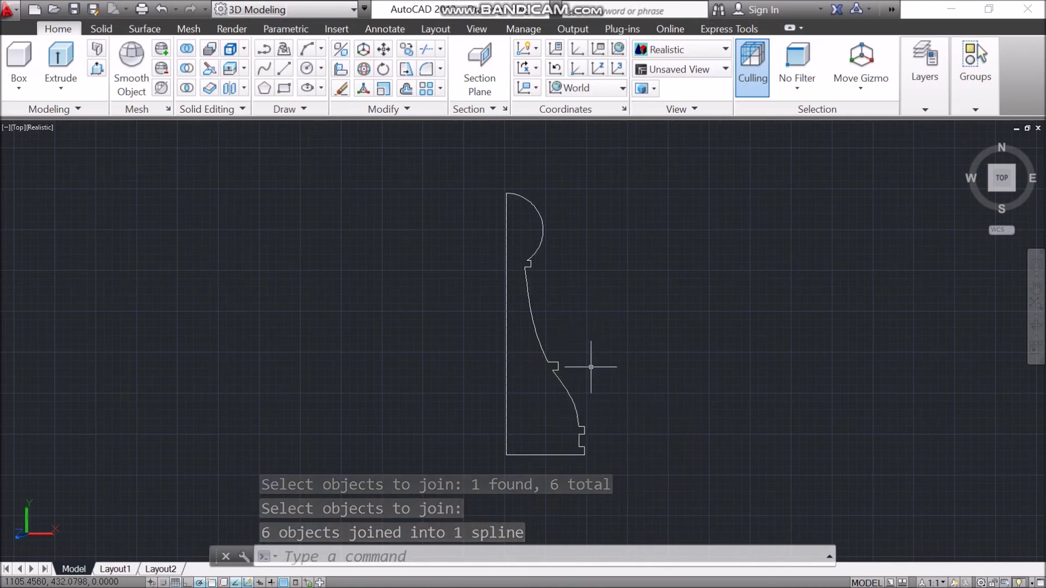
- Revolve the joined profile 360 degrees about the vertical axis line, from its top end to its bottom end, into a solid pawn
text(re)
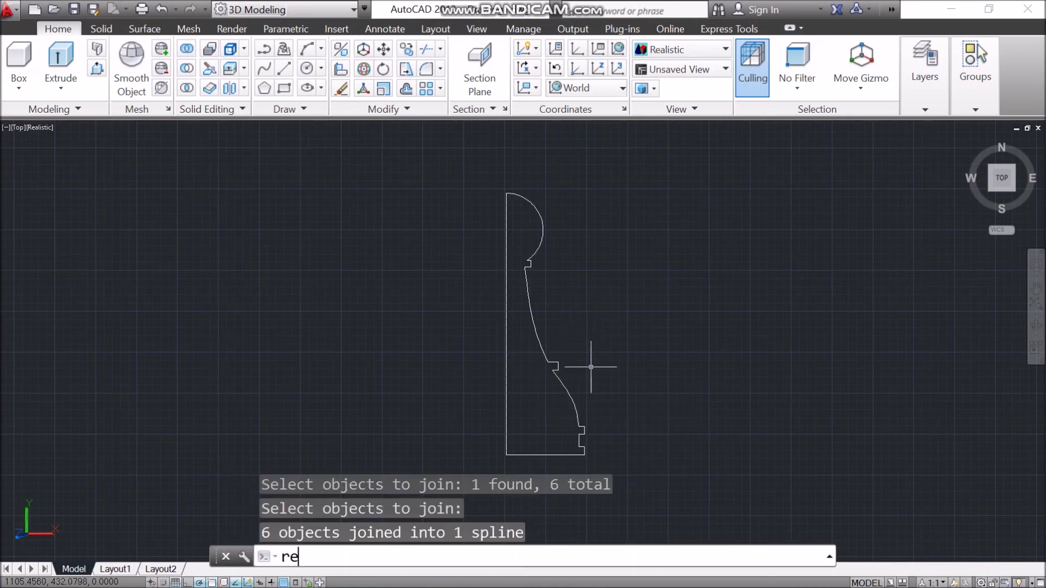
text(volve)
key(Return)
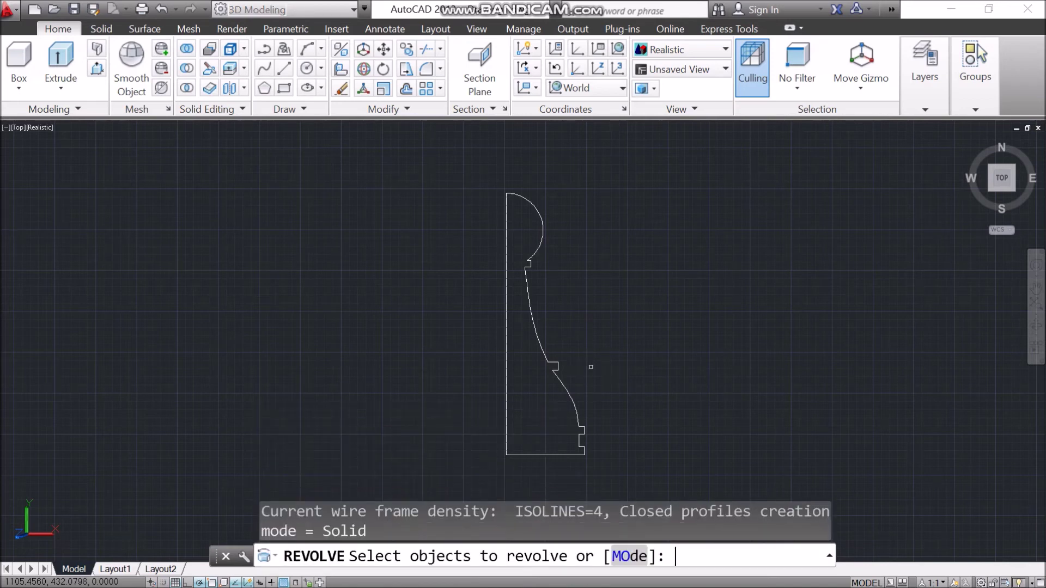
click(536, 323)
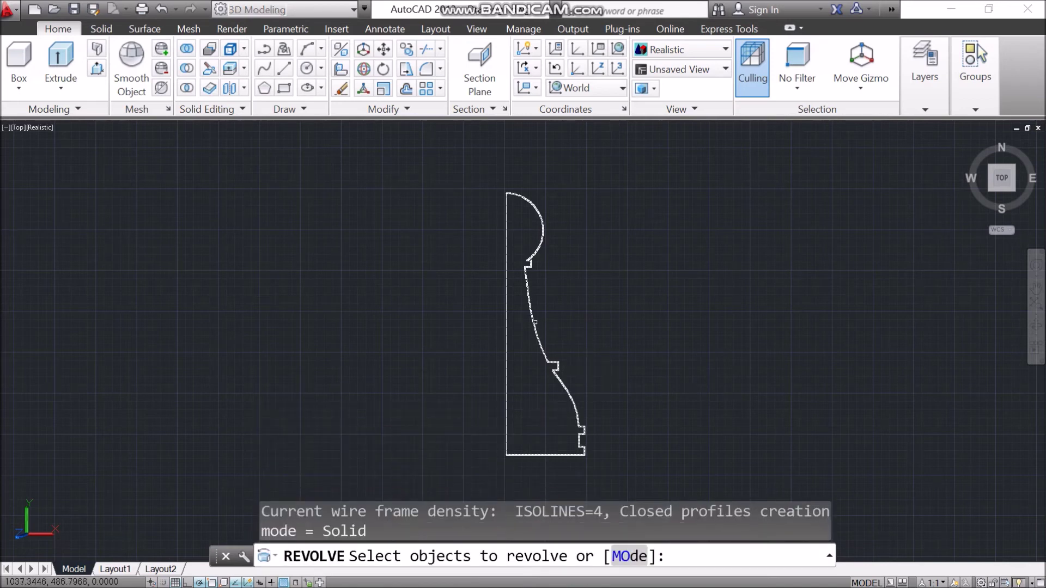
click(535, 323)
key(Return)
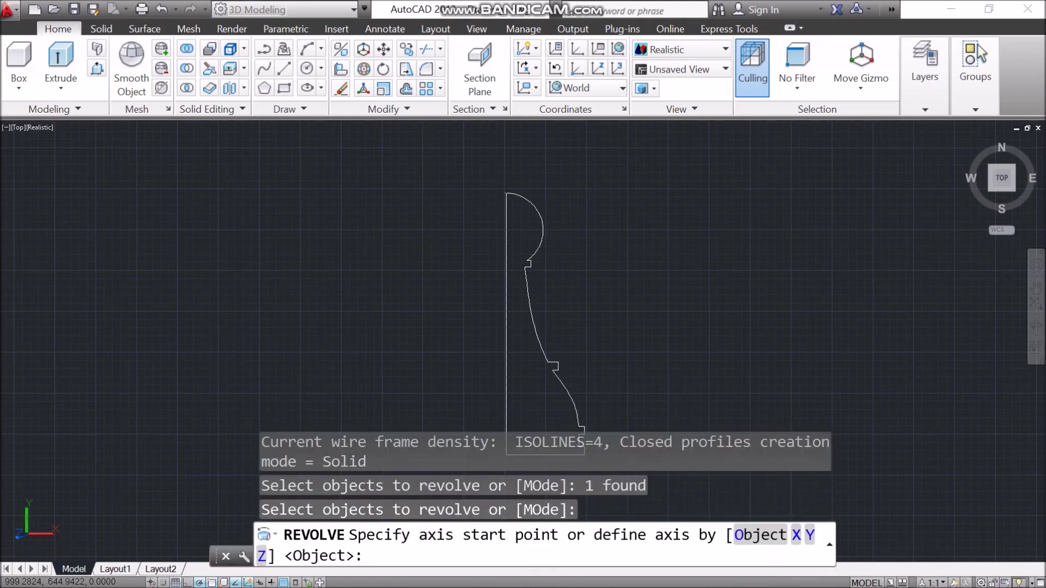
click(507, 195)
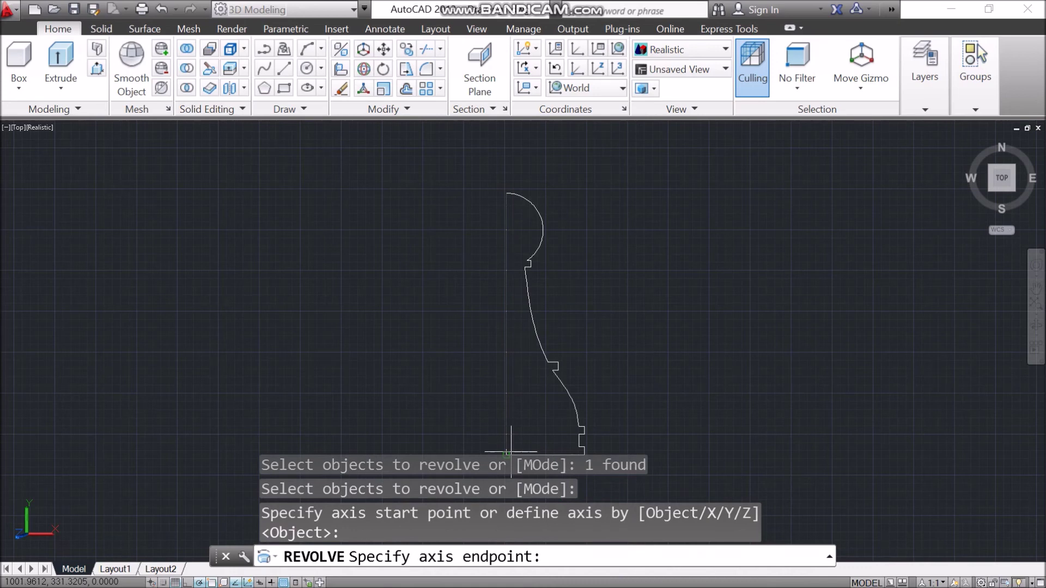
scroll(507, 433, down, 1)
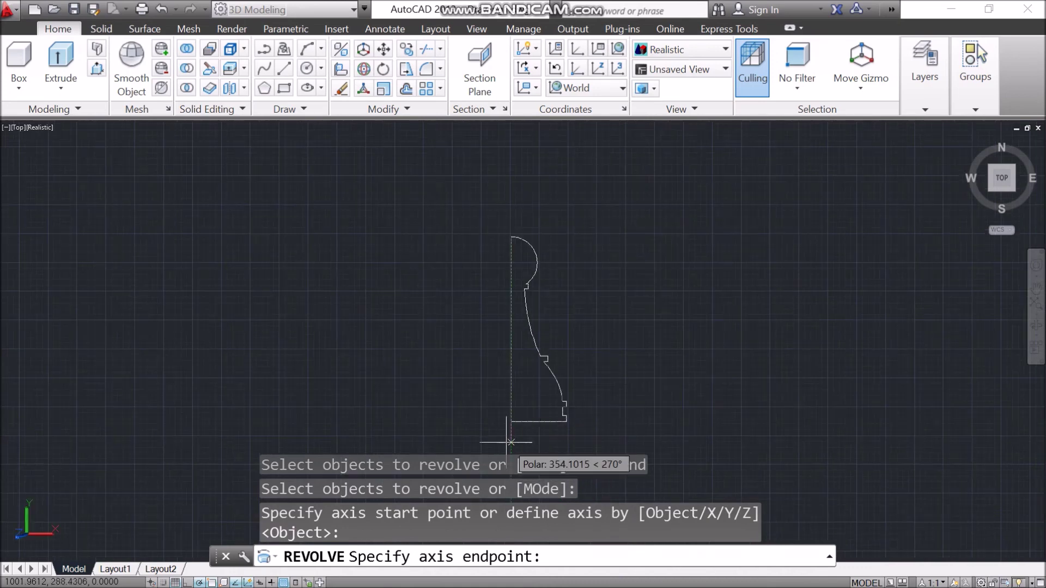
click(510, 421)
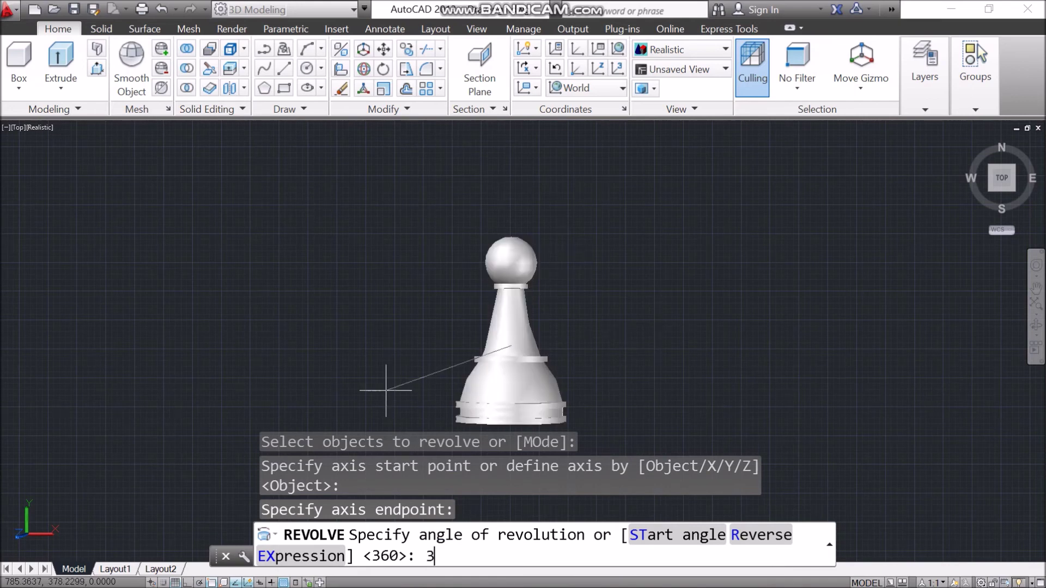
key(Return)
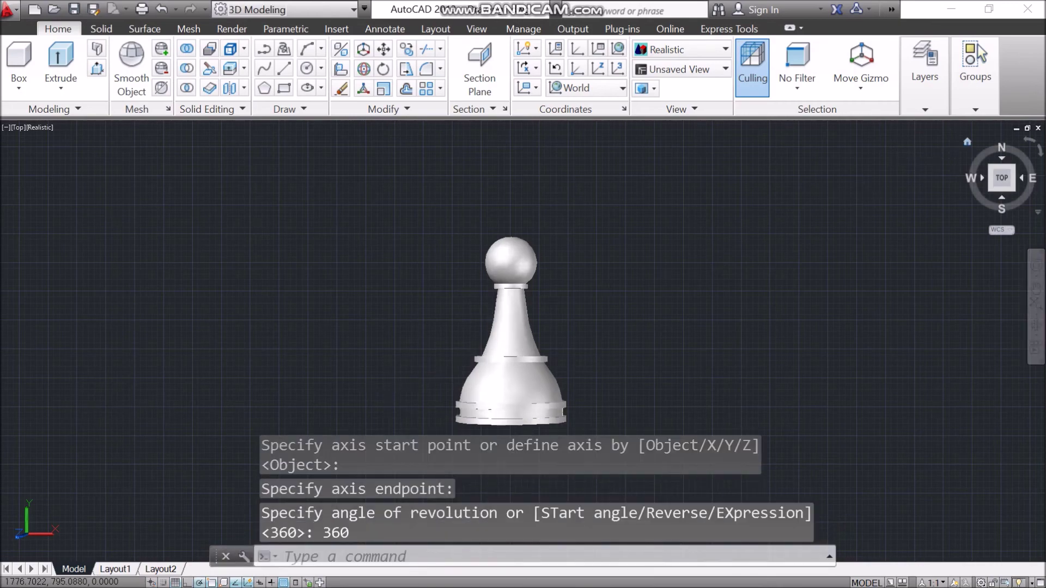
click(967, 141)
click(1001, 166)
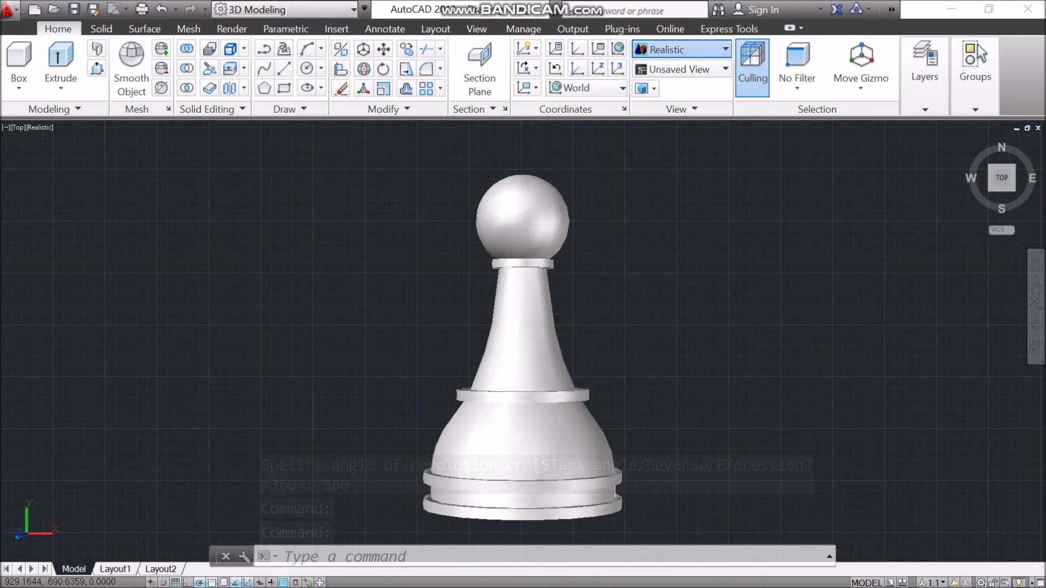
click(681, 49)
key(Escape)
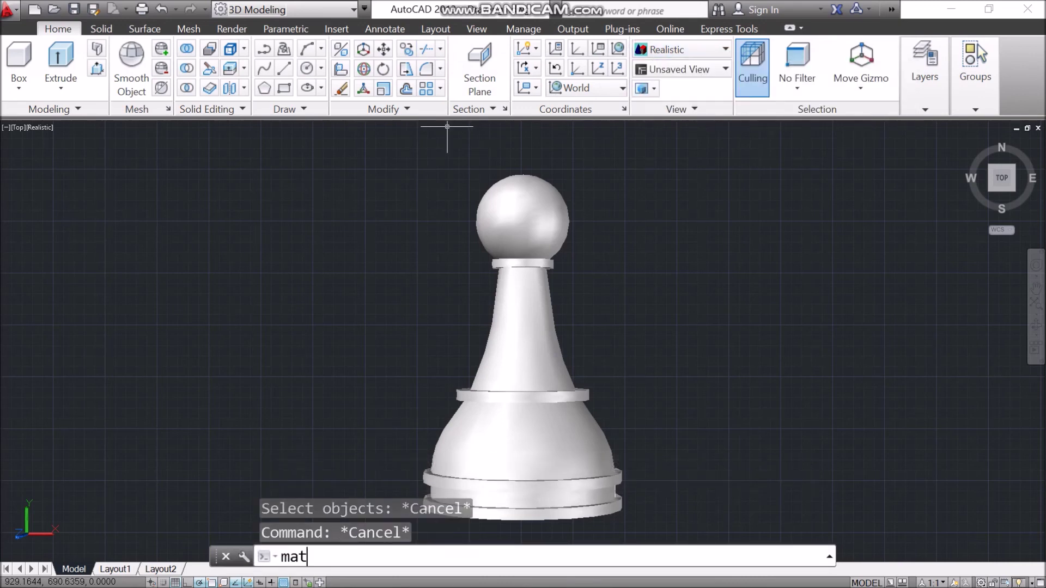
- Open the Materials Browser and search the Autodesk Library for wood
key(Up)
key(Up)
key(Return)
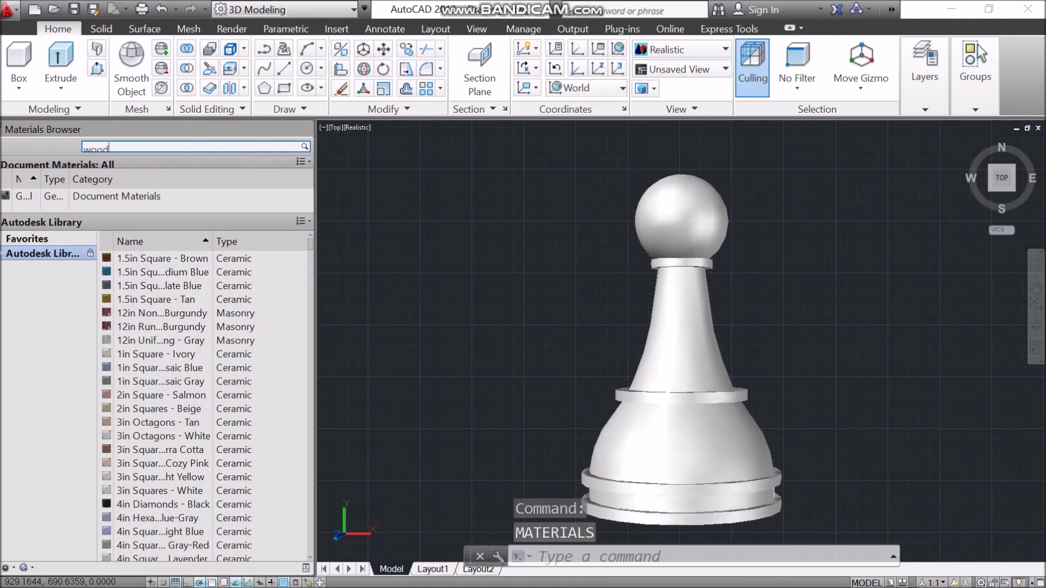
key(Return)
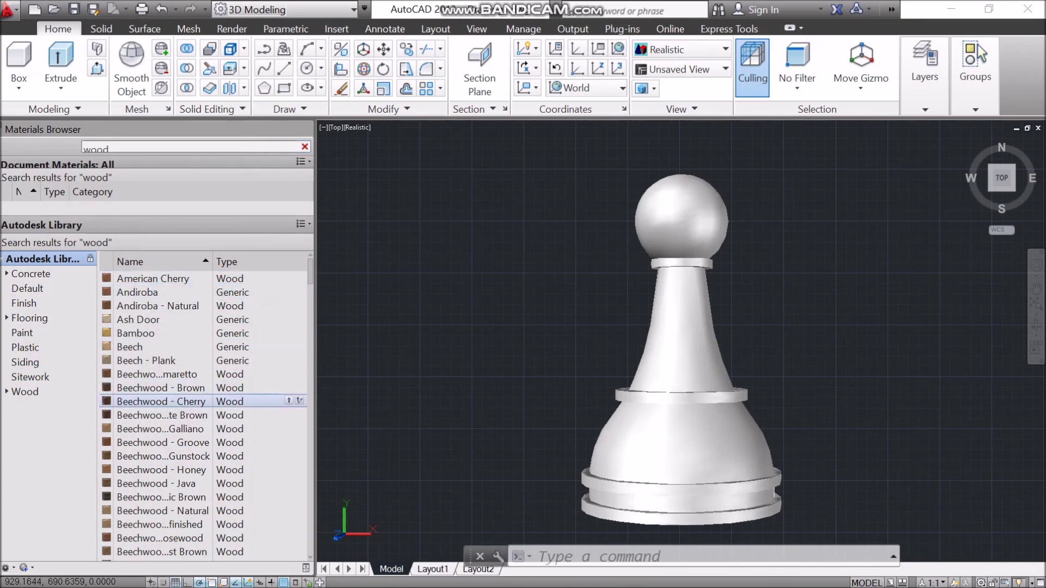
- Apply the Beechwood - Cherry material to the pawn and replace it with American Cherry
drag(163, 402, 703, 327)
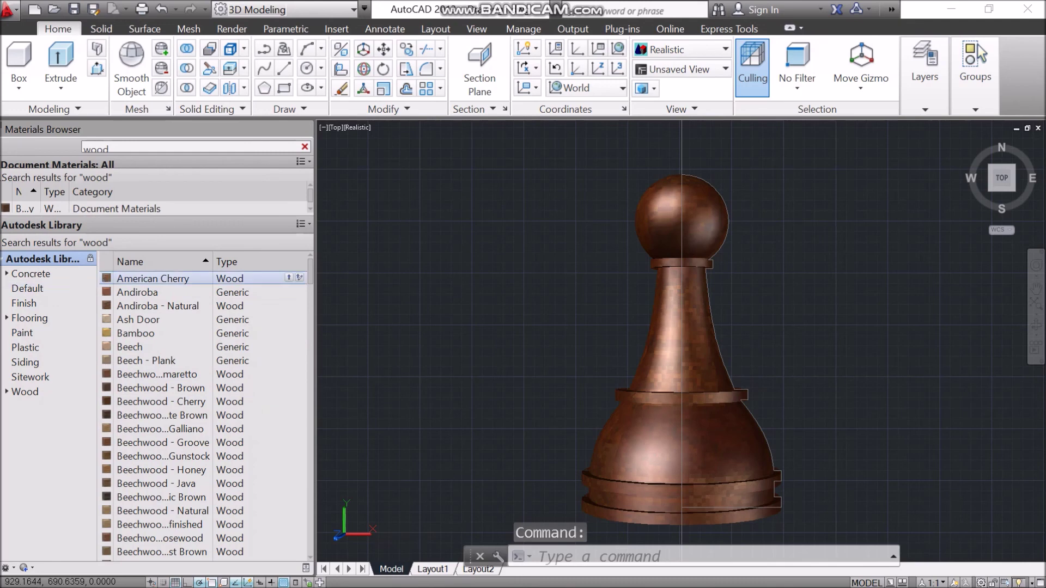
drag(153, 279, 686, 322)
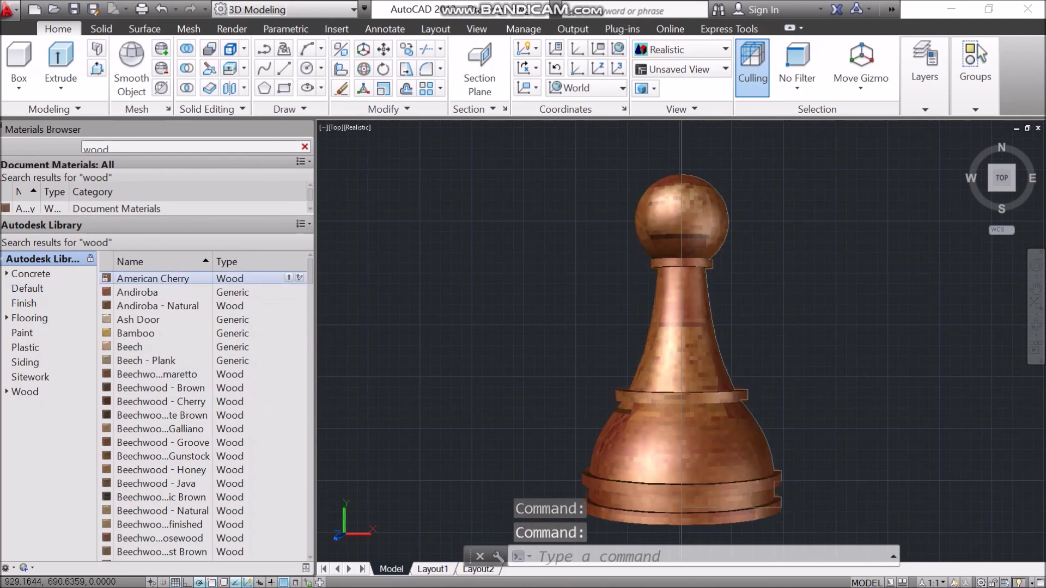
middle_drag(722, 229, 709, 218)
scroll(709, 218, down, 2)
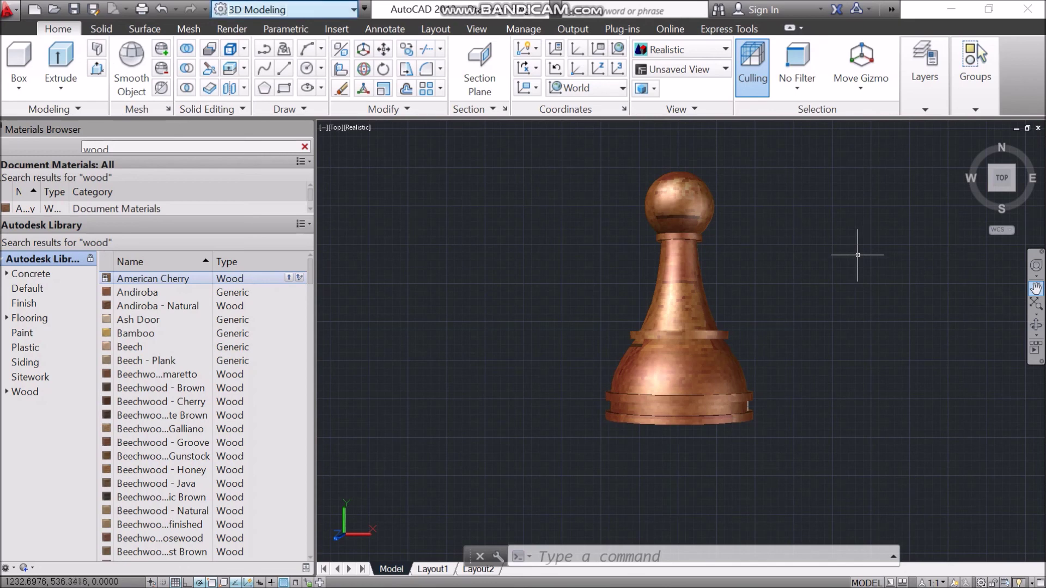
- Locate the Revolve command among the solid creation tools
click(60, 84)
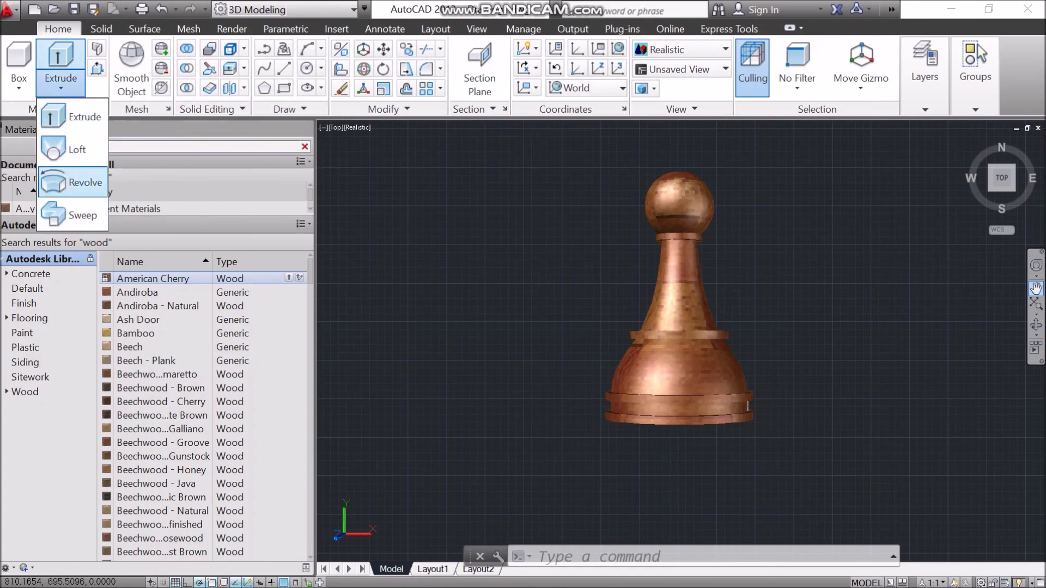